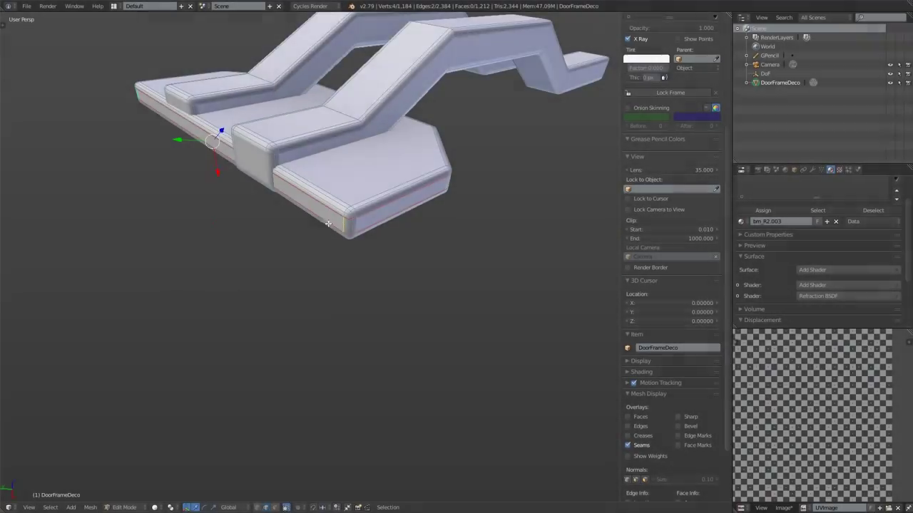
# Step: Select the lower side edges of the DoorFrameDeco base plate and mark them as seams
pyautogui.scroll(3, 350, 209)
pyautogui.keyDown('shift'); pyautogui.moveTo(350, 210); pyautogui.dragTo(341, 247, button='middle'); pyautogui.keyUp('shift')
pyautogui.keyDown('shift'); pyautogui.rightClick(255, 284); pyautogui.keyUp('shift')
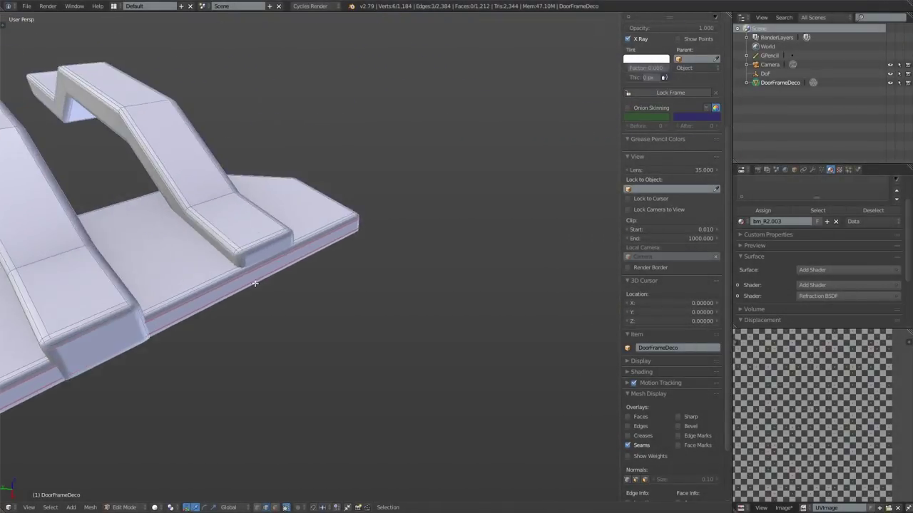
pyautogui.press('KP_Decimal')
pyautogui.scroll(-5, 286, 120)
pyautogui.hotkey('ctrl', 'e')
pyautogui.click(327, 180)
pyautogui.moveTo(327, 181)
pyautogui.mouseDown(button='middle')
pyautogui.moveTo(253, 363)
pyautogui.moveTo(352, 347)
pyautogui.moveTo(393, 316)
pyautogui.moveTo(351, 312)
pyautogui.moveTo(394, 268)
pyautogui.mouseUp(button='middle')
pyautogui.scroll(-10, 351, 298)
pyautogui.scroll(6, 447, 291)
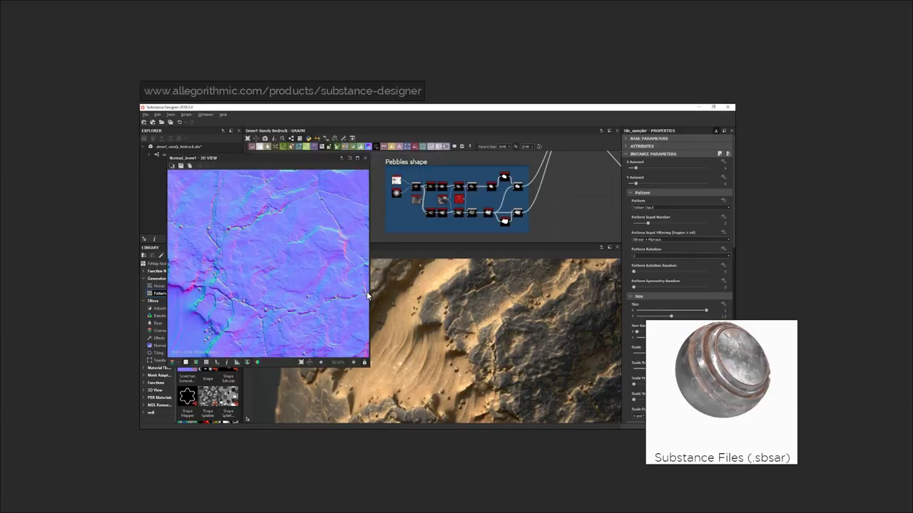
# Step: In Substance Designer, open the bitmap export for the outputs of the Grunge3 graph
pyautogui.rightClick(54, 80)
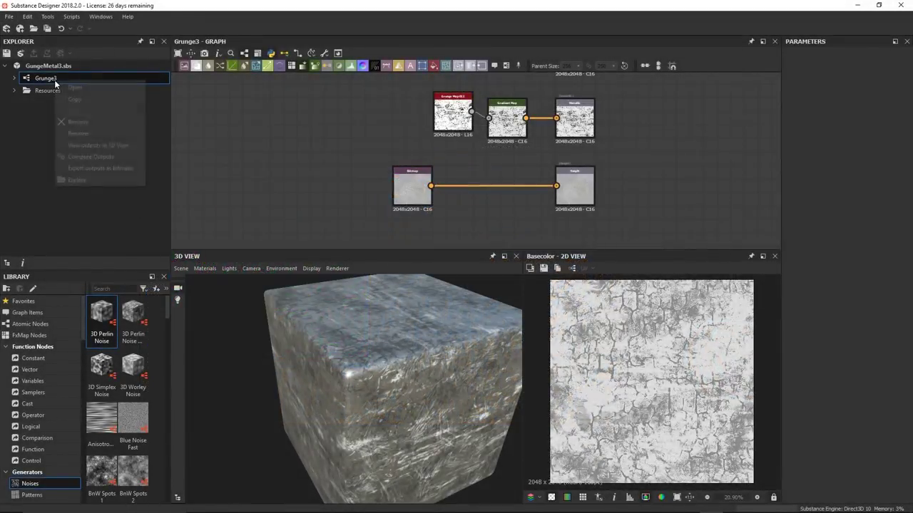
pyautogui.click(96, 169)
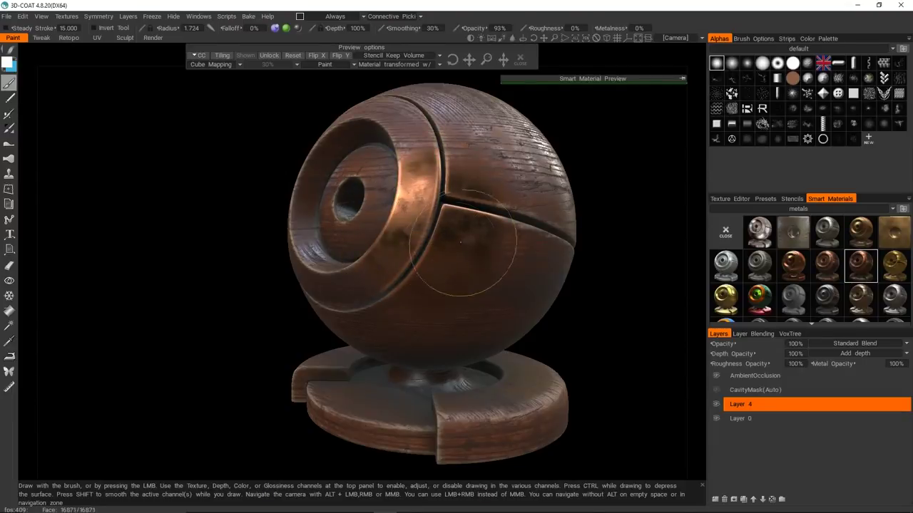
# Step: In 3D-Coat, paint the selected copper smart material over the wooden ball's shell and front ring on Layer 4
pyautogui.moveTo(381, 150); pyautogui.dragTo(431, 212, button='right')
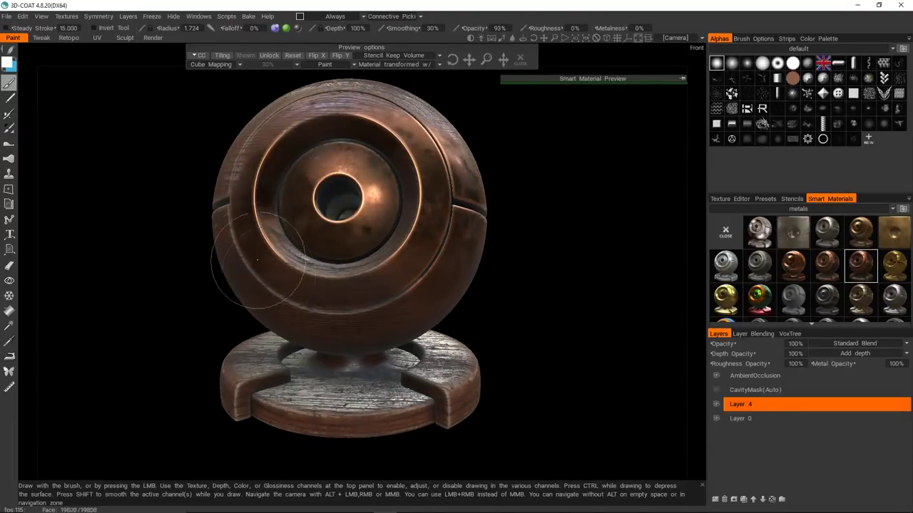
pyautogui.moveTo(345, 199); pyautogui.dragTo(470, 251, button='right')
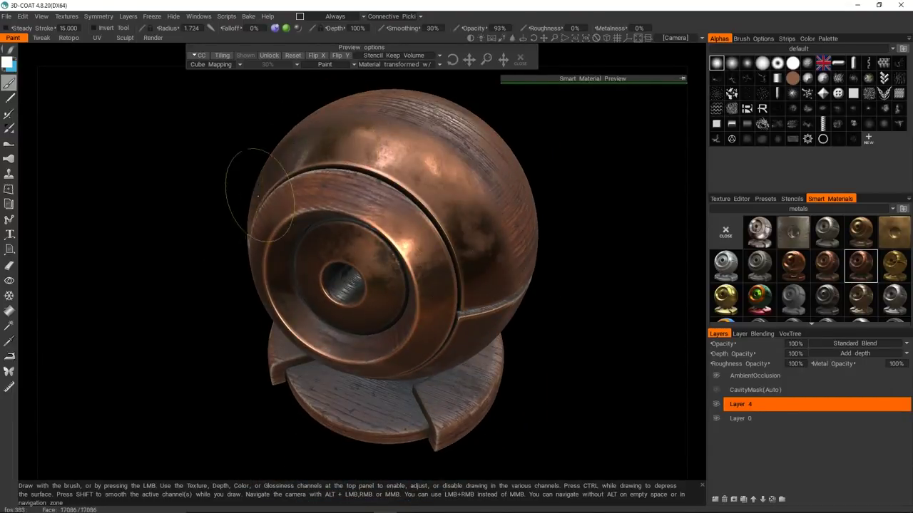
pyautogui.moveTo(324, 189); pyautogui.dragTo(370, 184, button='right')
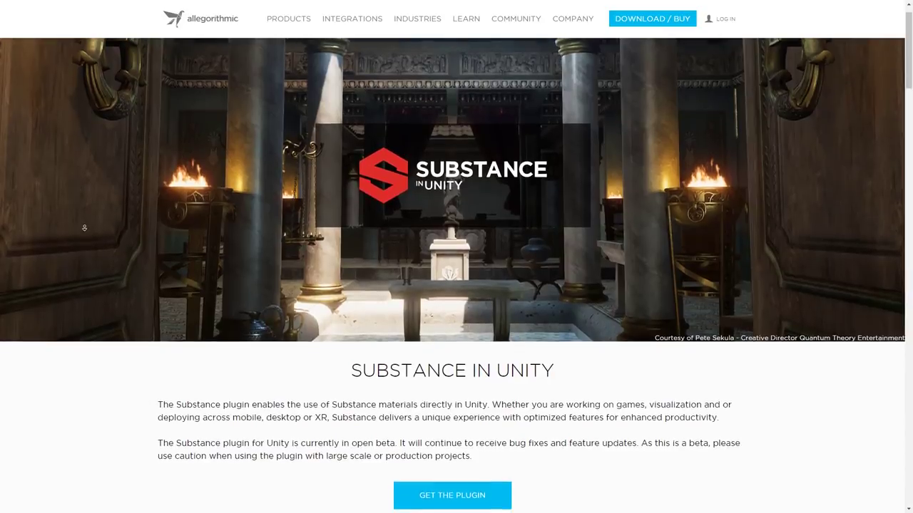
# Step: Read the Substance in Unity web page through the Tweak materials section to the Access Substance Source Materials section
pyautogui.scroll(-1, 84, 232)
pyautogui.scroll(-2, 84, 233)
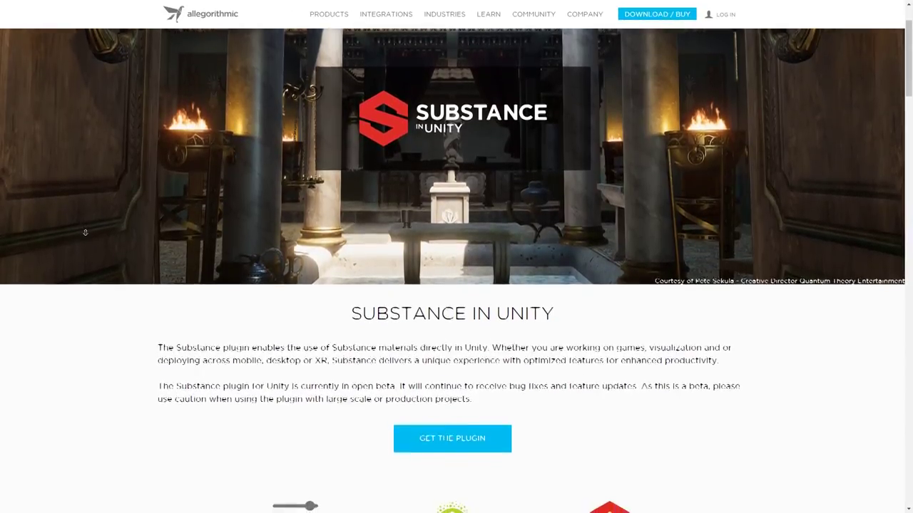
pyautogui.scroll(-2, 85, 232)
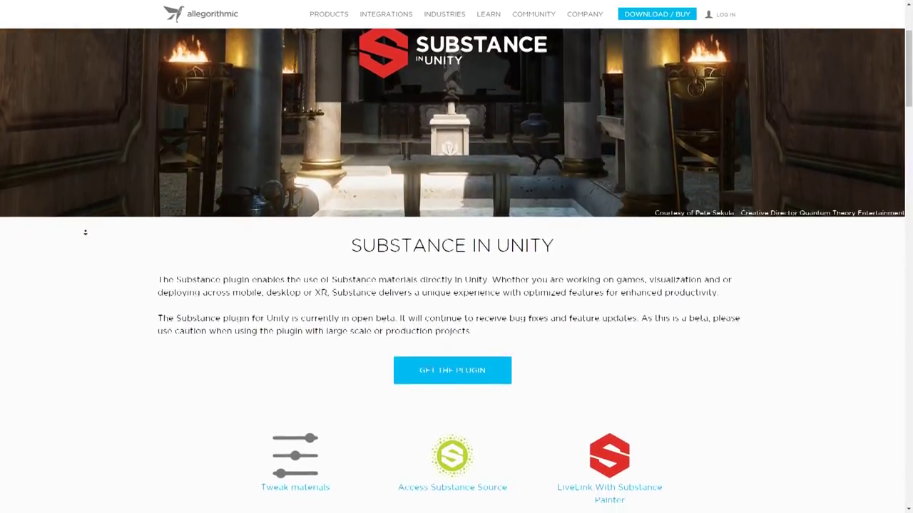
pyautogui.scroll(-2, 84, 232)
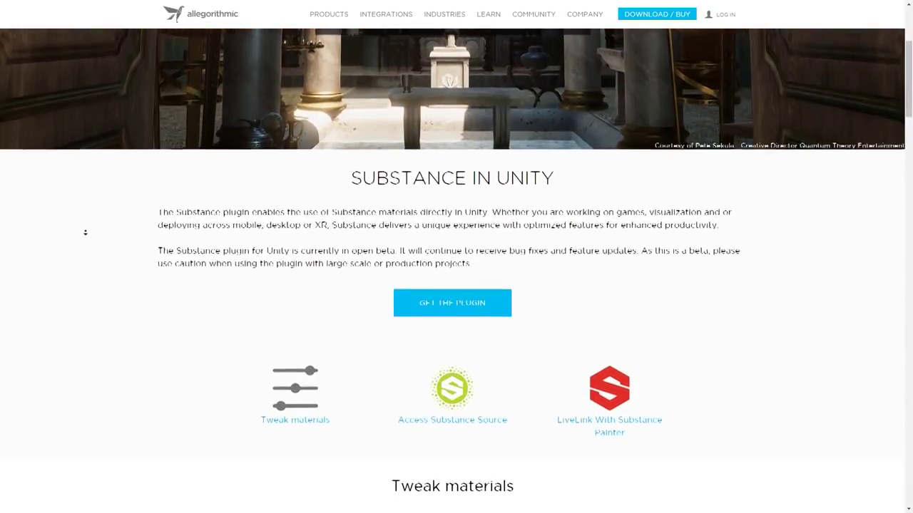
pyautogui.scroll(-2, 85, 232)
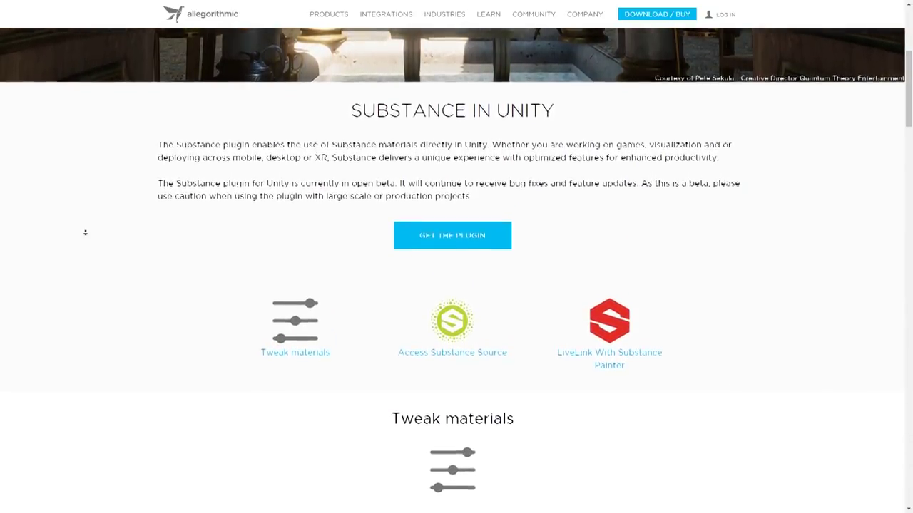
pyautogui.scroll(-2, 86, 232)
pyautogui.scroll(-1, 86, 232)
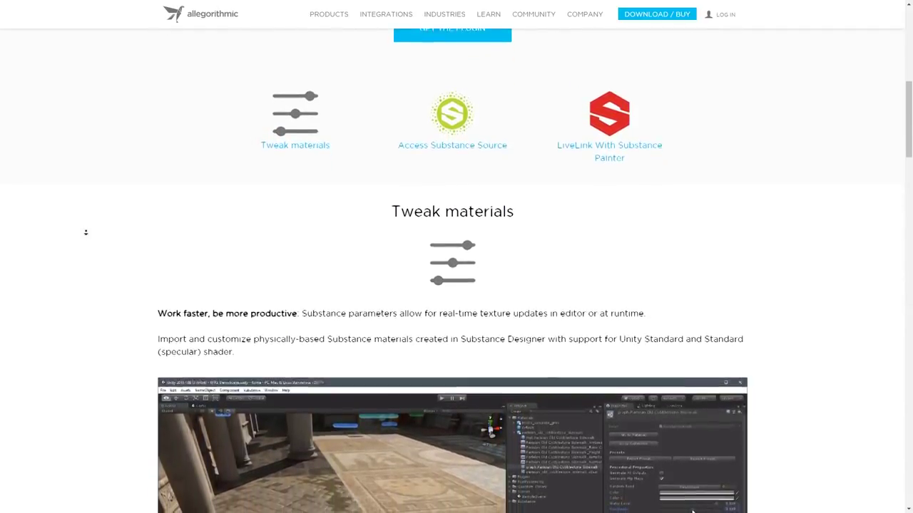
pyautogui.scroll(-2, 86, 233)
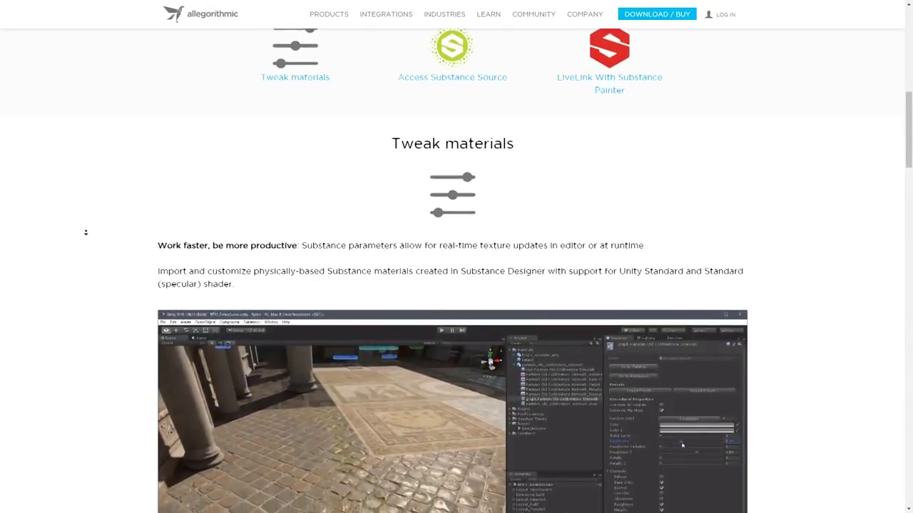
pyautogui.scroll(-2, 86, 233)
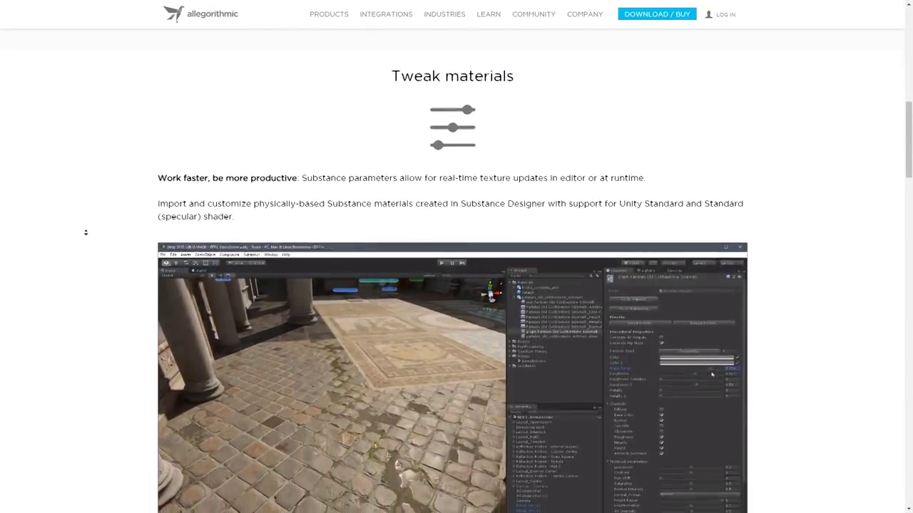
pyautogui.scroll(-2, 85, 232)
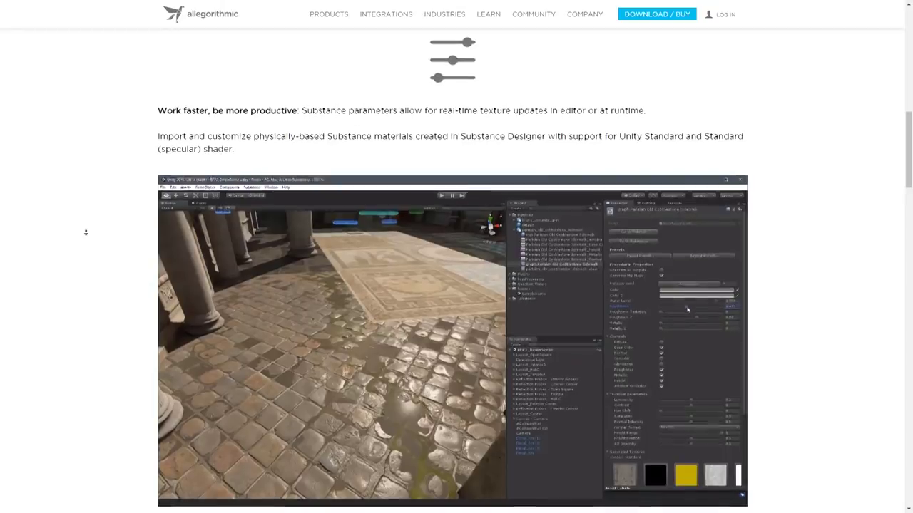
pyautogui.scroll(-2, 85, 232)
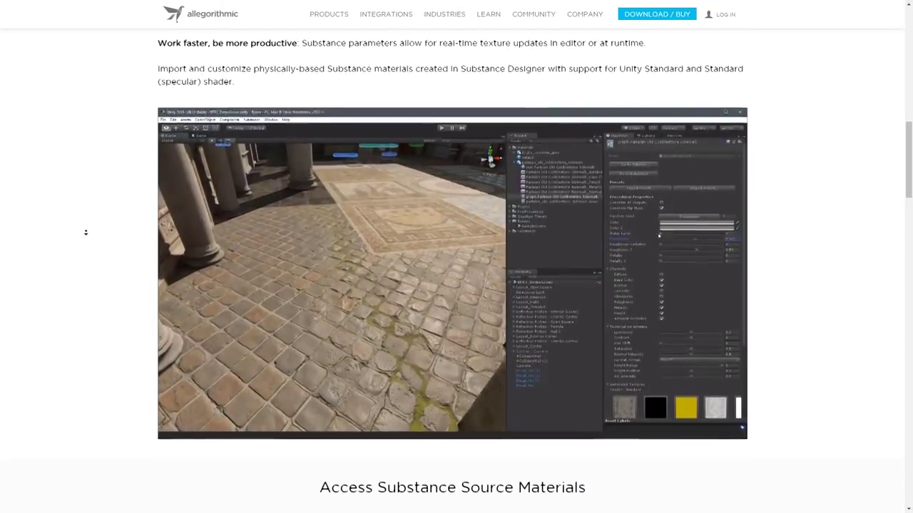
pyautogui.scroll(-2, 86, 232)
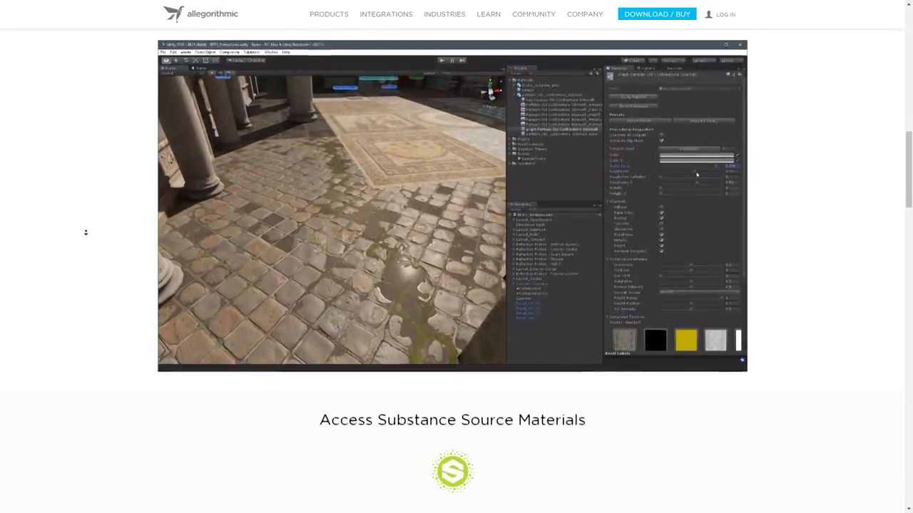
pyautogui.scroll(-1, 86, 233)
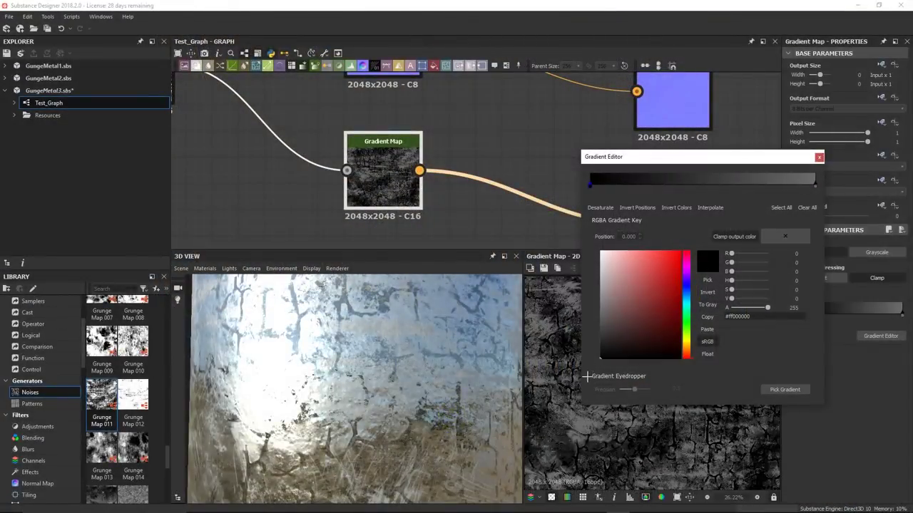
# Step: In Substance Designer, adjust the brightness of the Gradient Map's color key at position 0.000, starting with white
pyautogui.moveTo(587, 375); pyautogui.dragTo(593, 246)
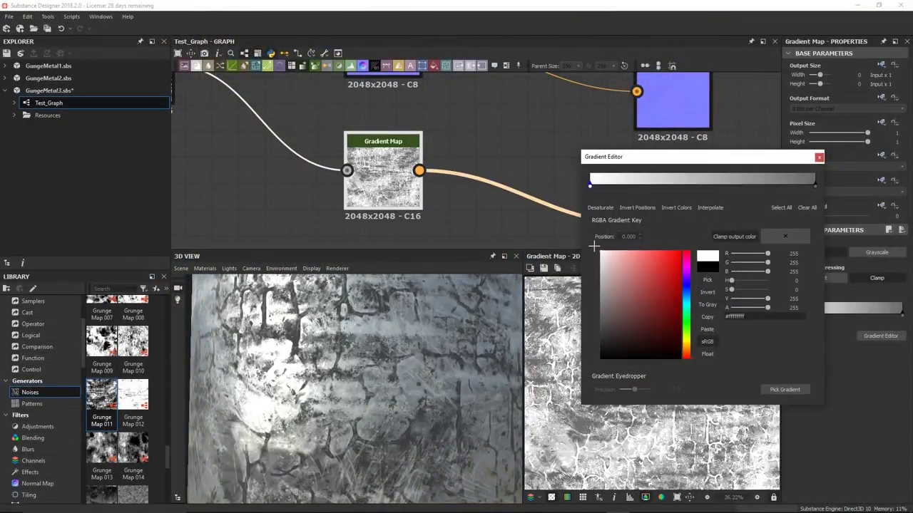
pyautogui.scroll(-3, 376, 350)
pyautogui.scroll(-3, 376, 346)
pyautogui.scroll(3, 376, 345)
pyautogui.scroll(-1, 376, 345)
pyautogui.moveTo(601, 321); pyautogui.dragTo(600, 291)
pyautogui.scroll(2, 377, 353)
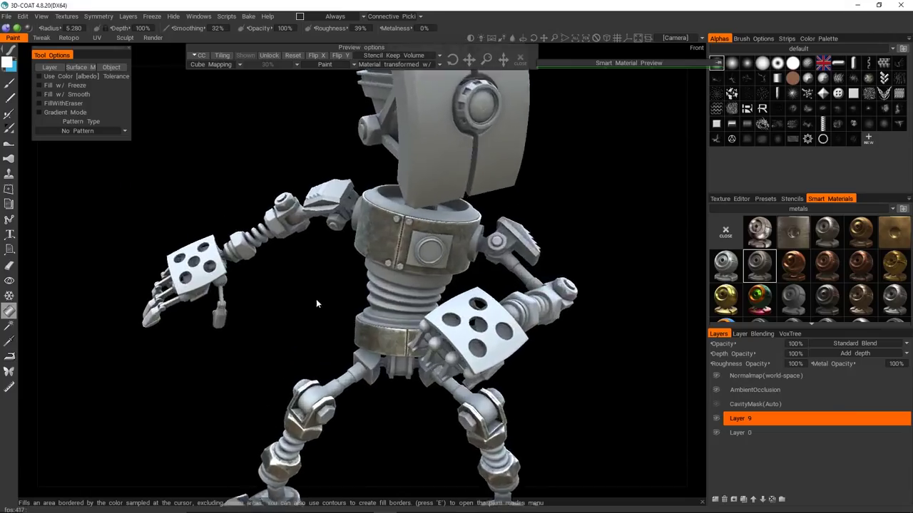
# Step: In 3D-Coat, fill the robot's shoulder plates, forearm joints and head struts with the selected metal smart material on Layer 9
pyautogui.moveTo(317, 303)
pyautogui.mouseDown()
pyautogui.moveTo(398, 233)
pyautogui.moveTo(396, 253)
pyautogui.moveTo(285, 214)
pyautogui.mouseUp()
pyautogui.moveTo(151, 166); pyautogui.dragTo(536, 339)
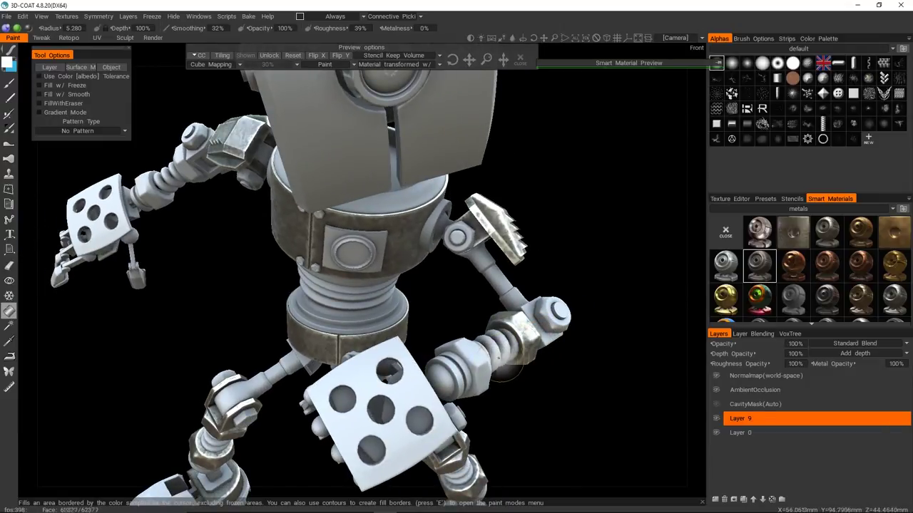
pyautogui.moveTo(479, 371)
pyautogui.mouseDown()
pyautogui.moveTo(209, 316)
pyautogui.moveTo(313, 311)
pyautogui.mouseUp()
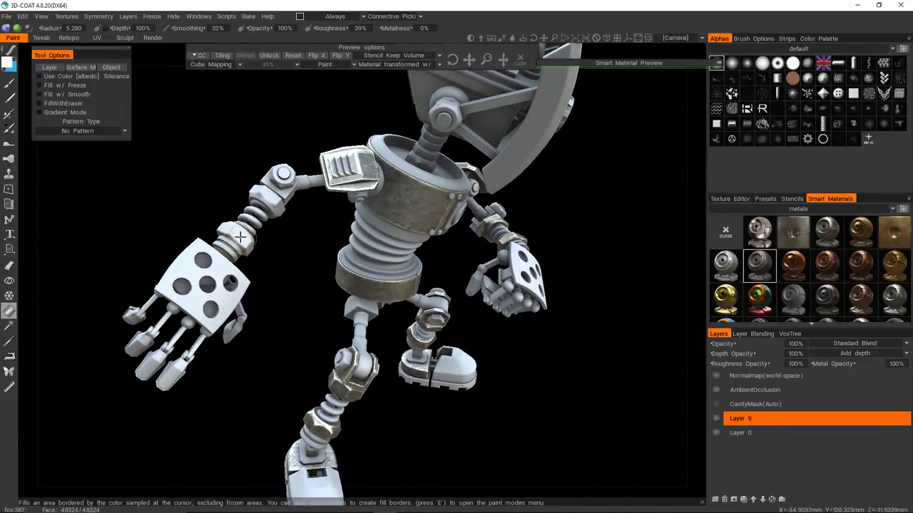
pyautogui.moveTo(332, 232); pyautogui.dragTo(349, 264)
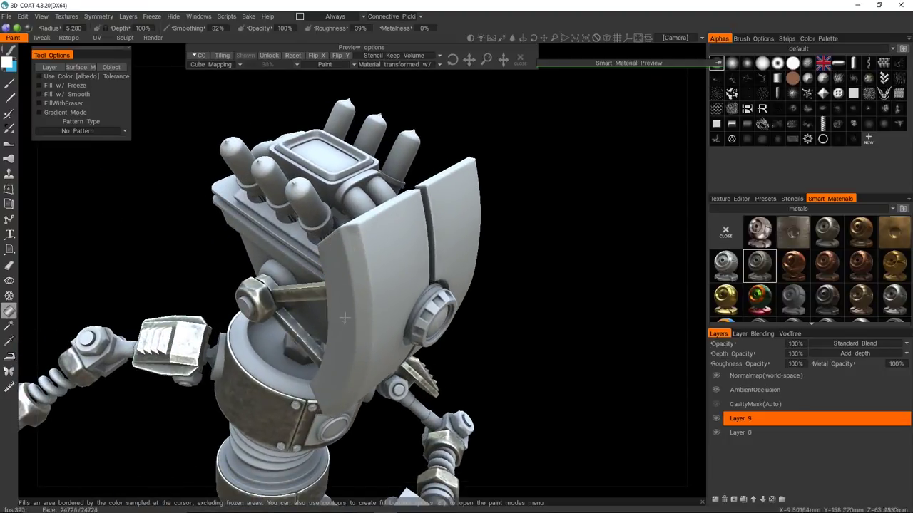
# Step: Fill the robot's hip brackets and central hip joint with the same metal smart material
pyautogui.moveTo(344, 315); pyautogui.dragTo(390, 232)
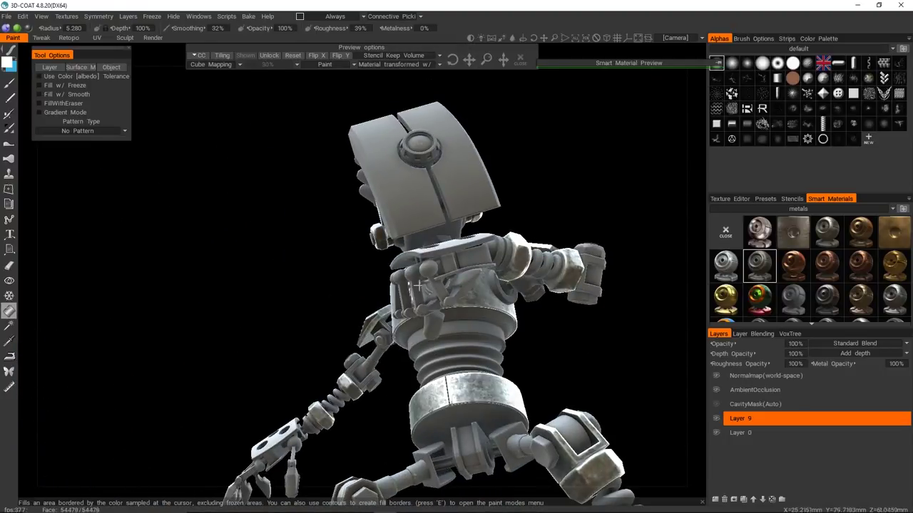
pyautogui.moveTo(420, 285); pyautogui.dragTo(535, 289, button='right')
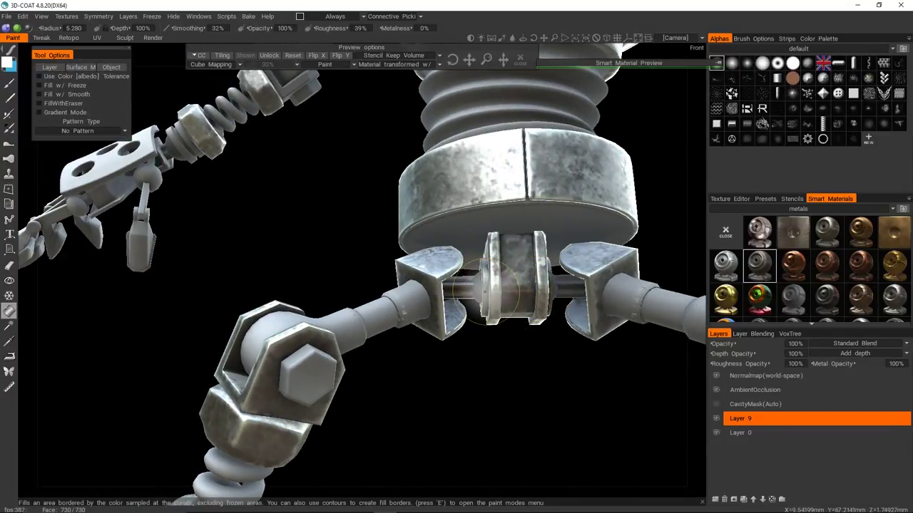
pyautogui.moveTo(553, 300); pyautogui.dragTo(413, 293, button='right')
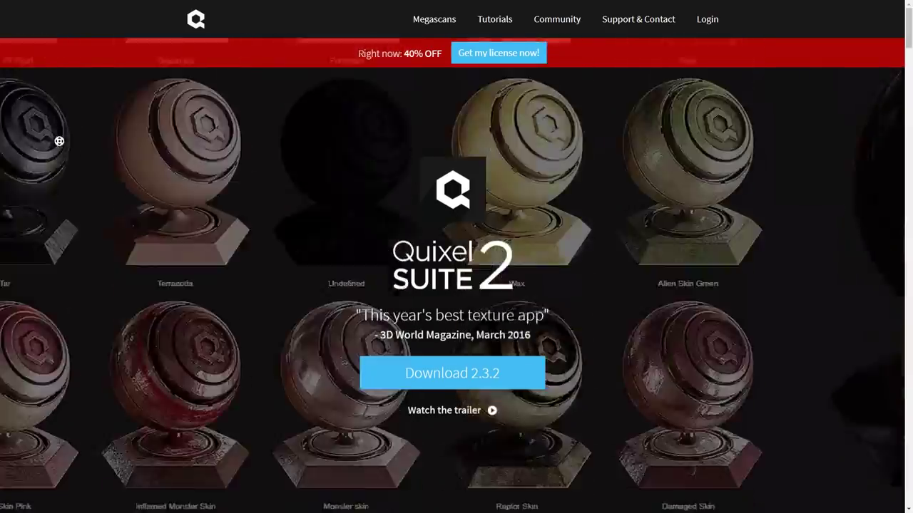
# Step: Browse the Quixel Suite 2 web page from the introduction down to the DDO material library section
pyautogui.scroll(-3, 59, 141)
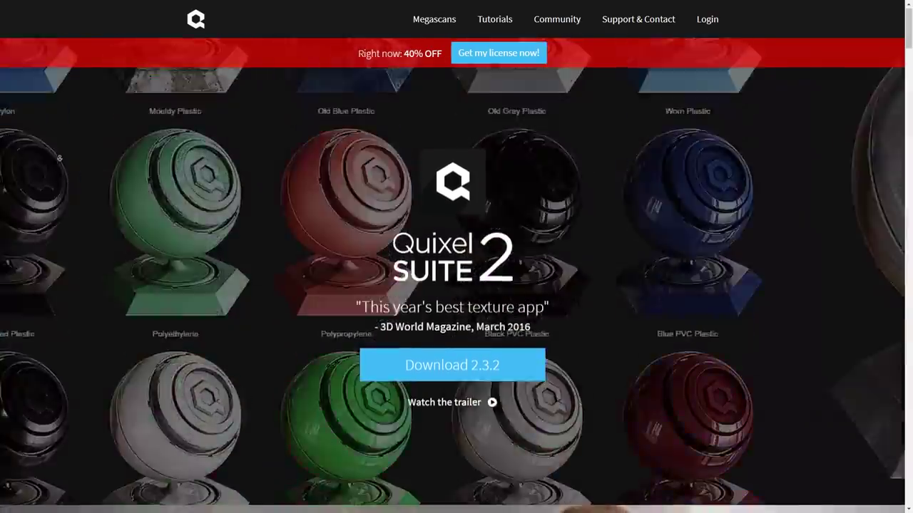
pyautogui.scroll(-3, 59, 165)
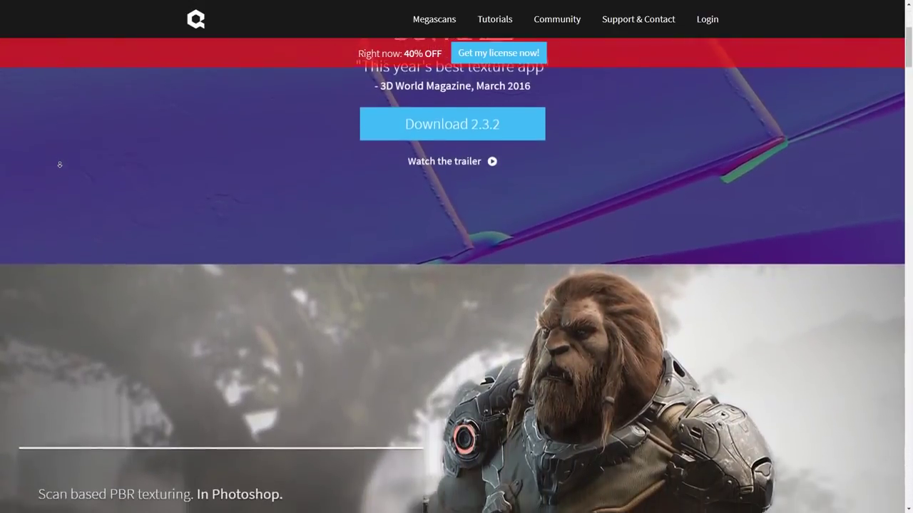
pyautogui.scroll(-2, 59, 164)
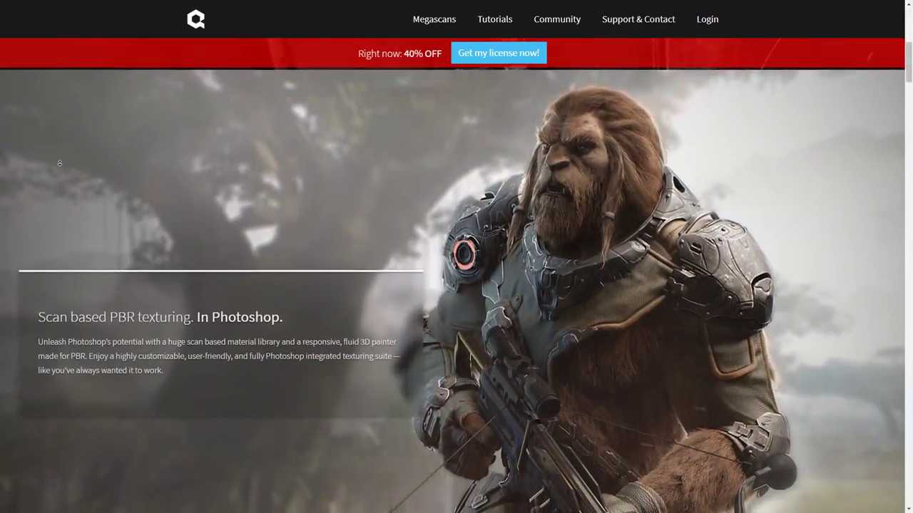
pyautogui.scroll(-3, 60, 162)
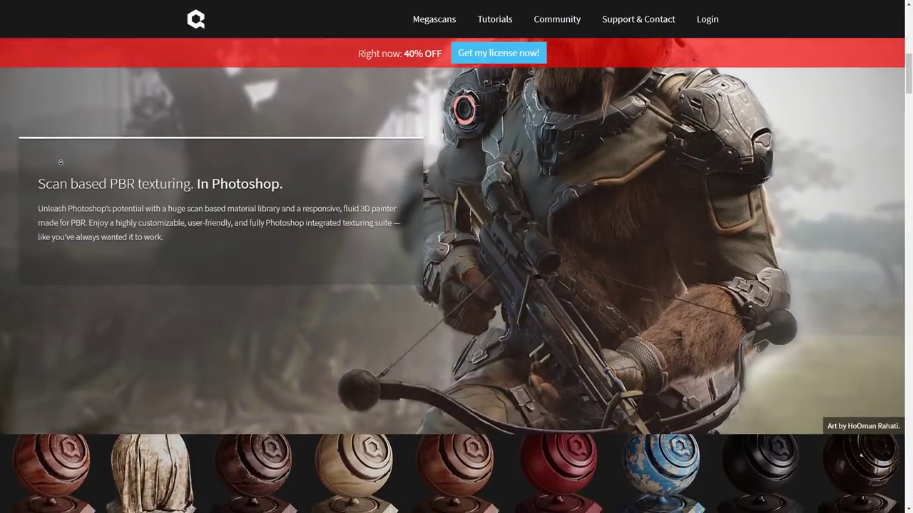
pyautogui.scroll(-3, 61, 164)
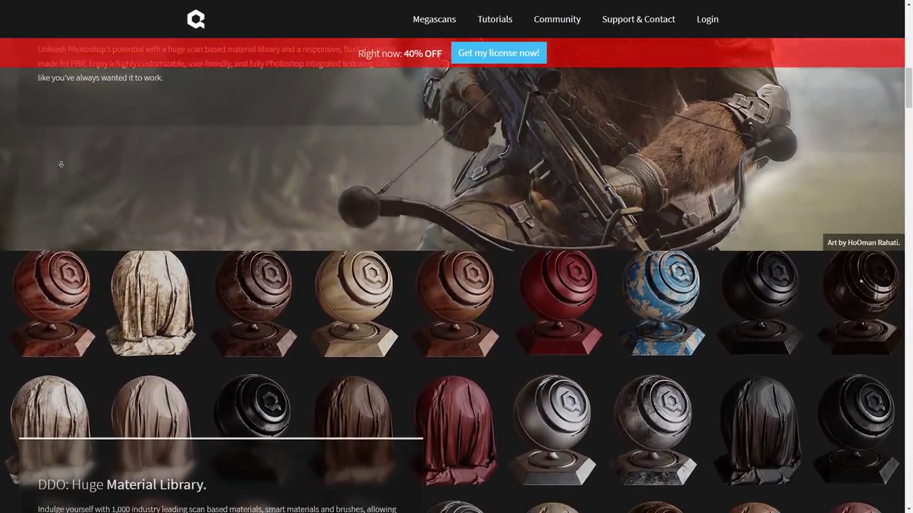
pyautogui.scroll(-3, 61, 164)
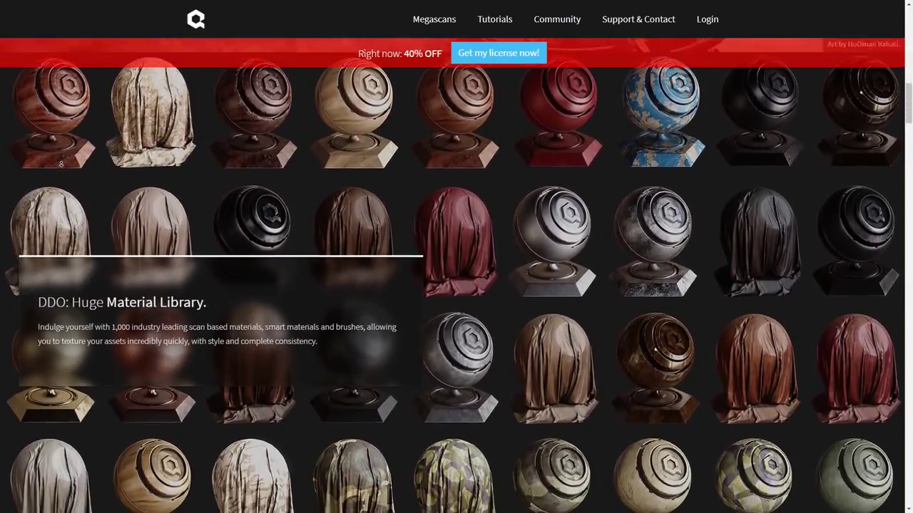
pyautogui.scroll(-3, 60, 166)
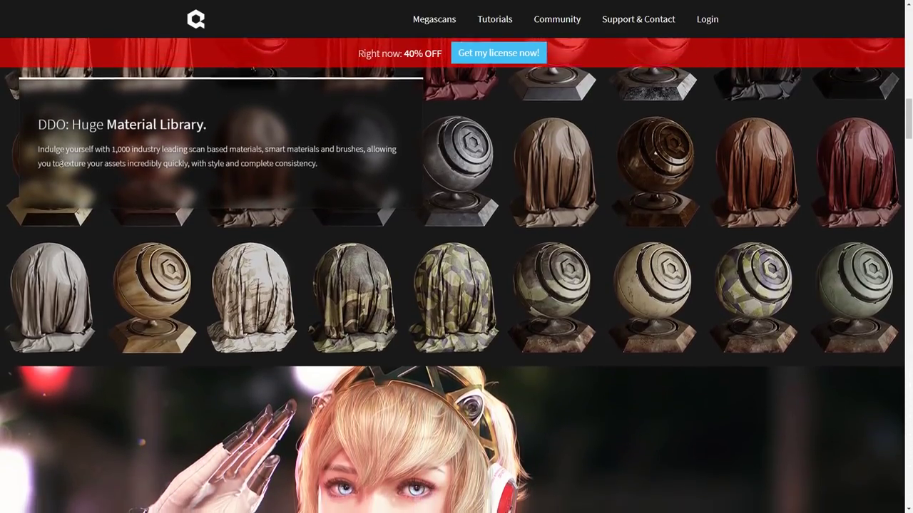
pyautogui.scroll(-1, 60, 164)
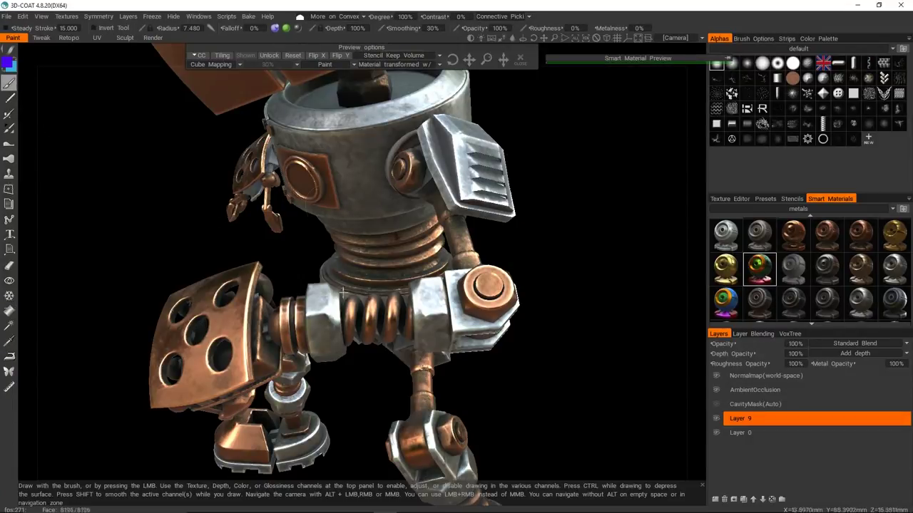
# Step: Set the painting condition for the robot's smart material to More on Convex
pyautogui.keyDown('alt'); pyautogui.moveTo(349, 307); pyautogui.dragTo(350, 249); pyautogui.keyUp('alt')
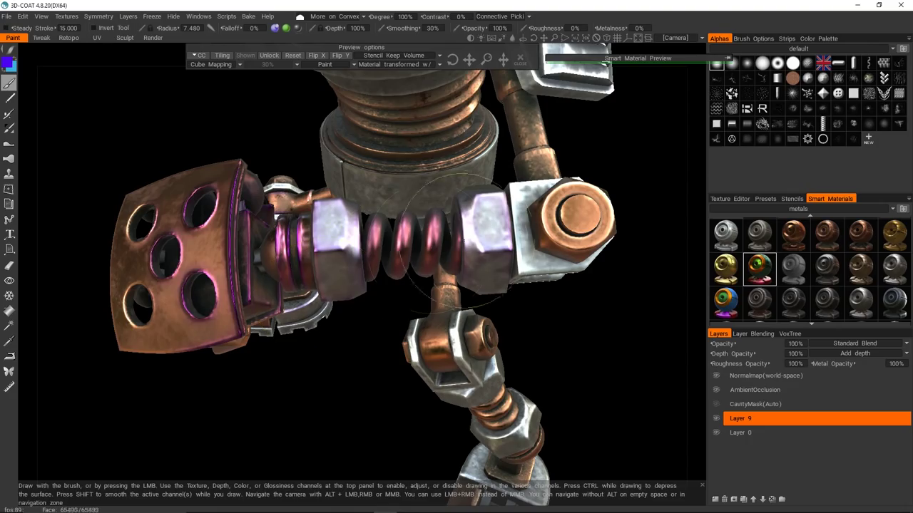
pyautogui.keyDown('alt'); pyautogui.moveTo(474, 231); pyautogui.dragTo(239, 299); pyautogui.keyUp('alt')
pyautogui.keyDown('alt'); pyautogui.moveTo(321, 303); pyautogui.dragTo(492, 207); pyautogui.keyUp('alt')
pyautogui.keyDown('alt'); pyautogui.moveTo(492, 157); pyautogui.dragTo(381, 296); pyautogui.keyUp('alt')
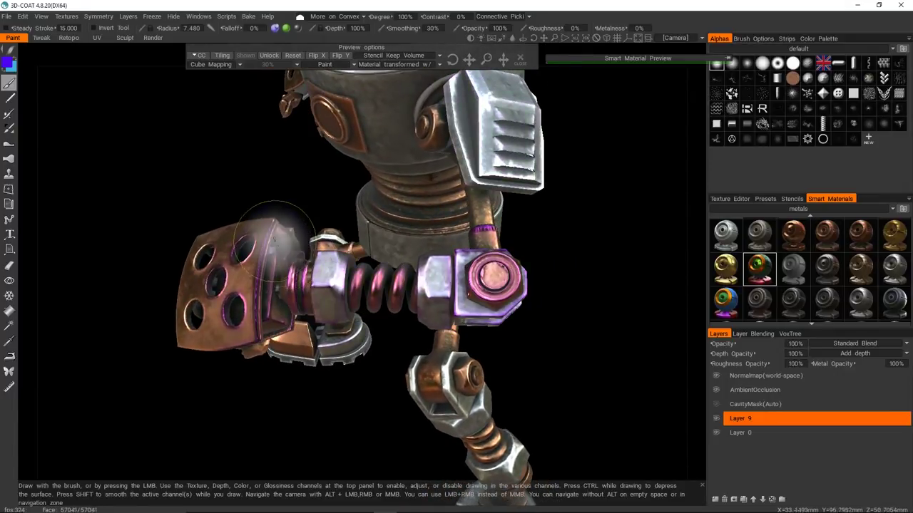
pyautogui.click(335, 16)
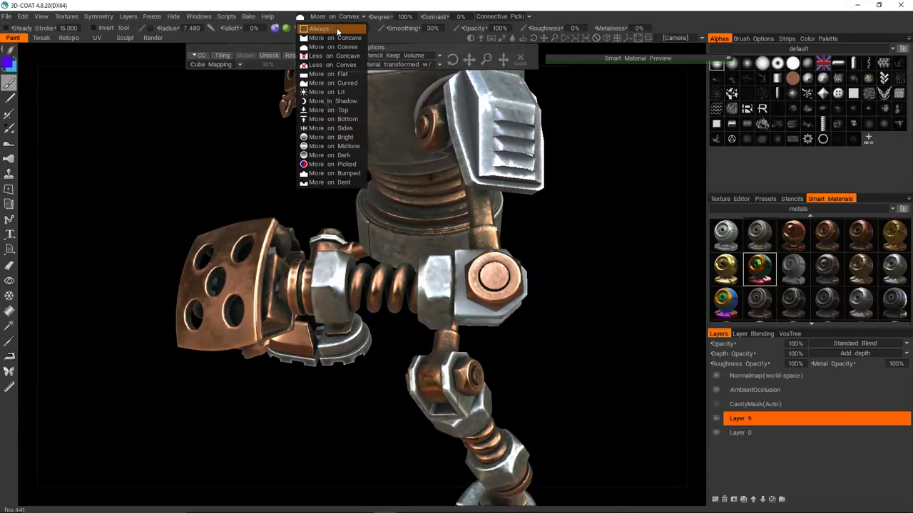
pyautogui.click(331, 45)
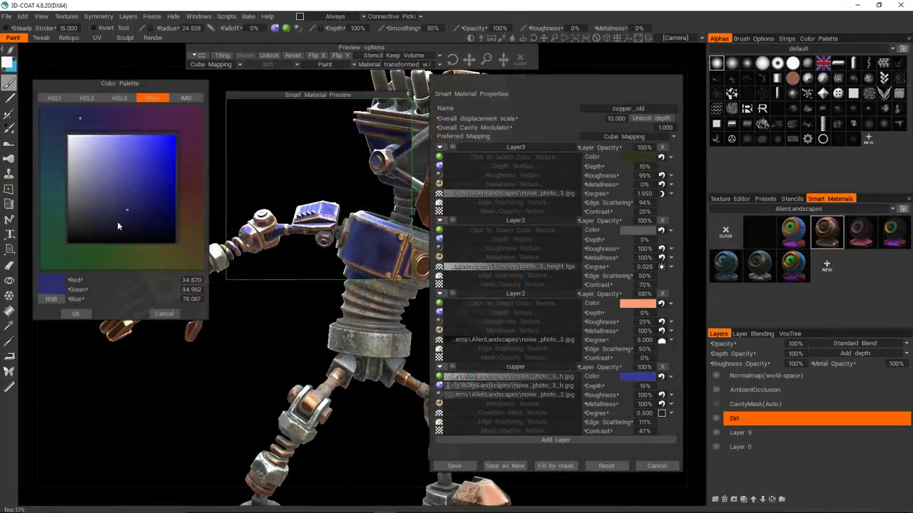
# Step: In the copper_old smart material, recolor the cupper layer, trying bright green (RGB 118, 255, 36.634) and finally black
pyautogui.moveTo(117, 221); pyautogui.dragTo(195, 127)
pyautogui.moveTo(207, 212); pyautogui.dragTo(112, 258)
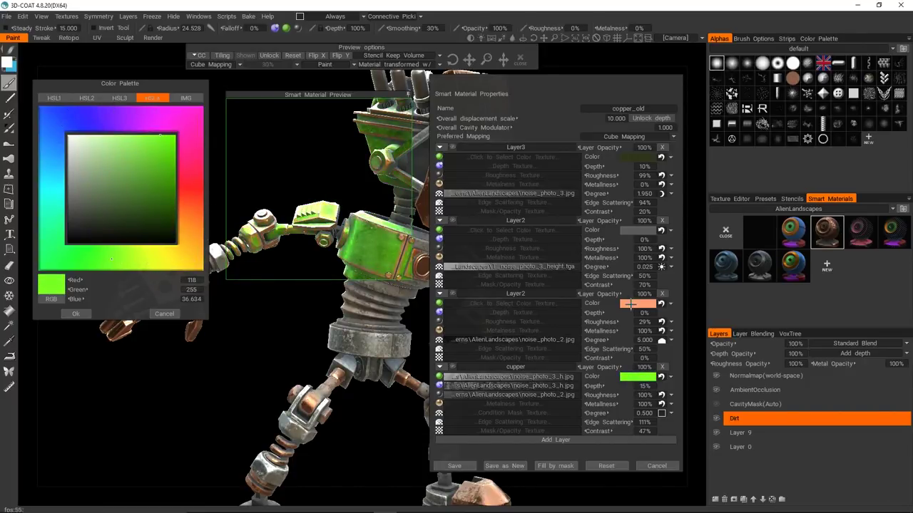
pyautogui.click(631, 304)
pyautogui.moveTo(149, 111); pyautogui.dragTo(519, 143)
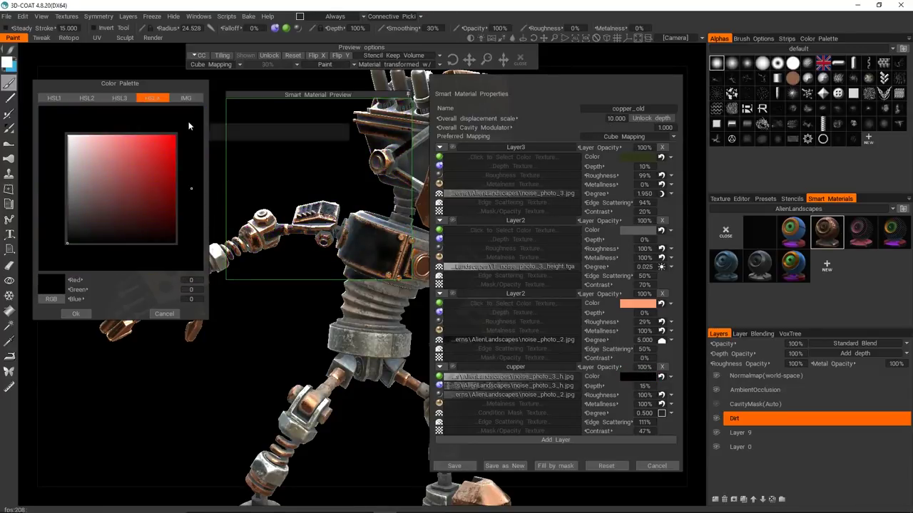
pyautogui.moveTo(171, 150)
pyautogui.mouseDown()
pyautogui.moveTo(125, 223)
pyautogui.moveTo(33, 251)
pyautogui.moveTo(36, 114)
pyautogui.moveTo(62, 147)
pyautogui.moveTo(80, 245)
pyautogui.mouseUp()
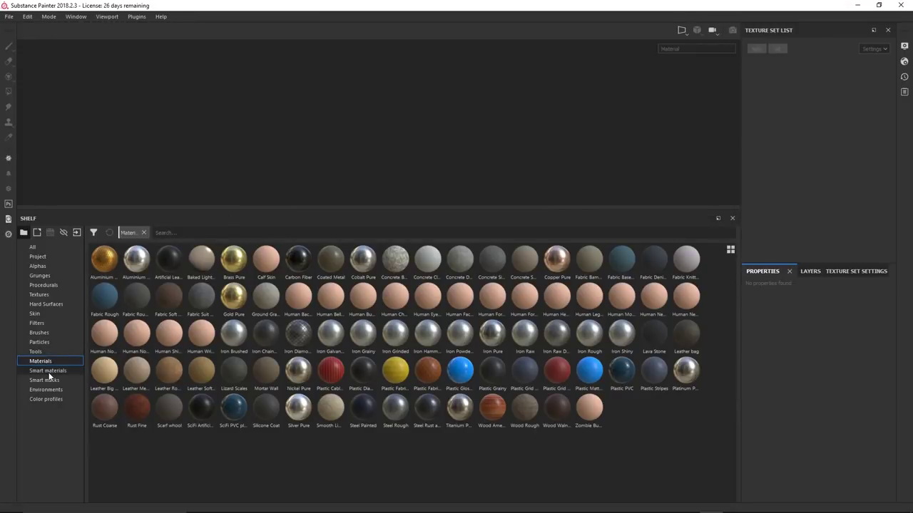
# Step: In Substance Painter, show the smart materials category in the shelf
pyautogui.click(48, 370)
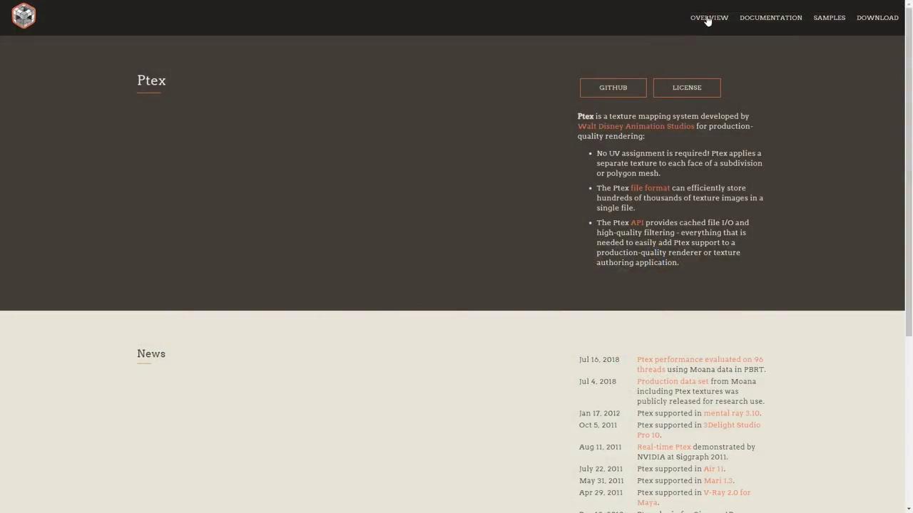
# Step: On the Ptex website, visit the overview page and examine the textured dinosaur image and its scale close-up
pyautogui.click(706, 18)
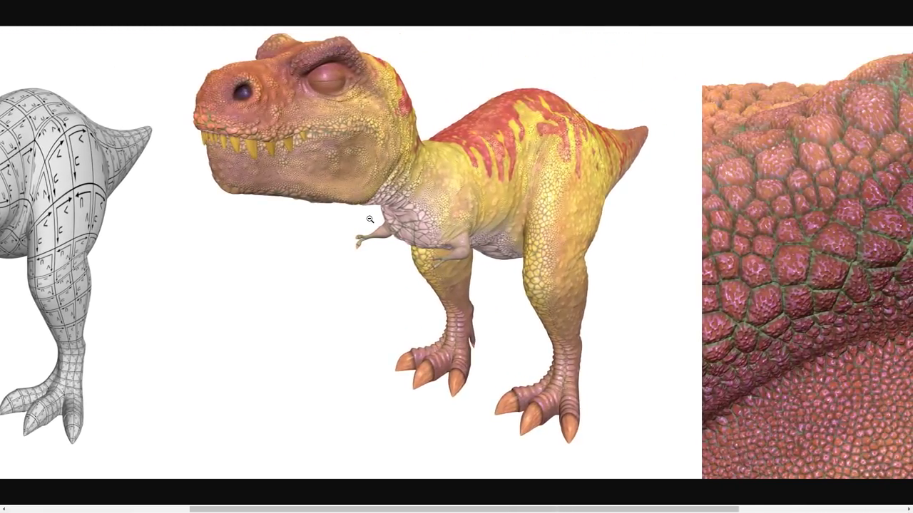
pyautogui.hscroll(7, 370, 220)
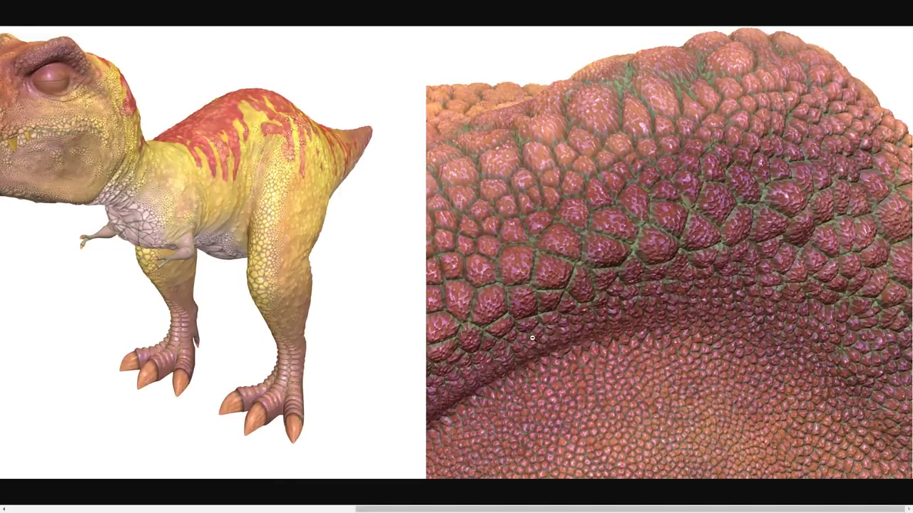
pyautogui.hscroll(-5, 360, 279)
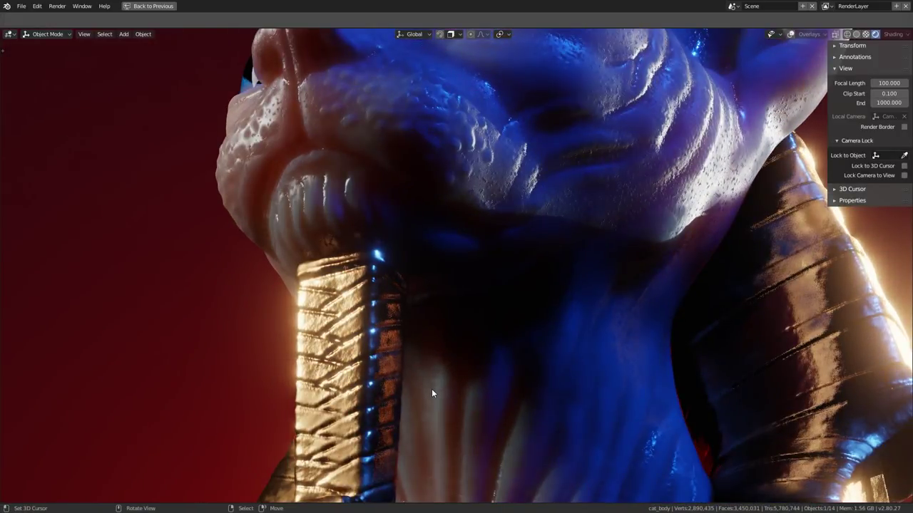
# Step: In Blender, restore the split layout from the maximized viewport and examine the cat's skin material node tree
pyautogui.moveTo(431, 393); pyautogui.dragTo(500, 274, button='middle')
pyautogui.scroll(5, 534, 280)
pyautogui.hotkey('ctrl', 'space')
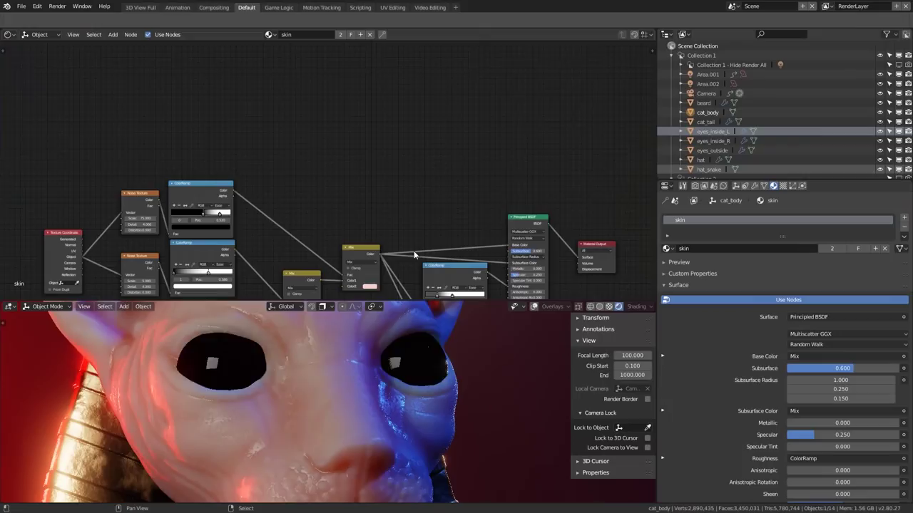
pyautogui.moveTo(349, 218); pyautogui.dragTo(494, 127, button='middle')
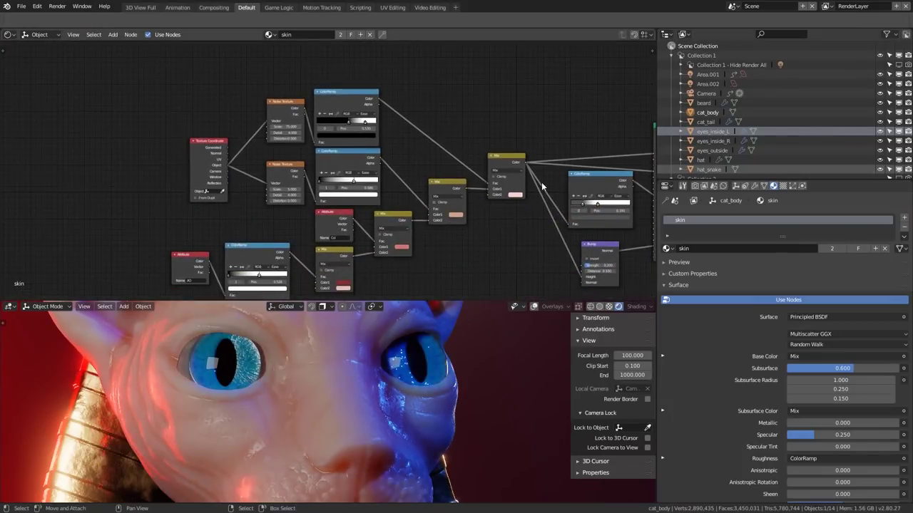
pyautogui.moveTo(541, 182); pyautogui.dragTo(471, 136, button='middle')
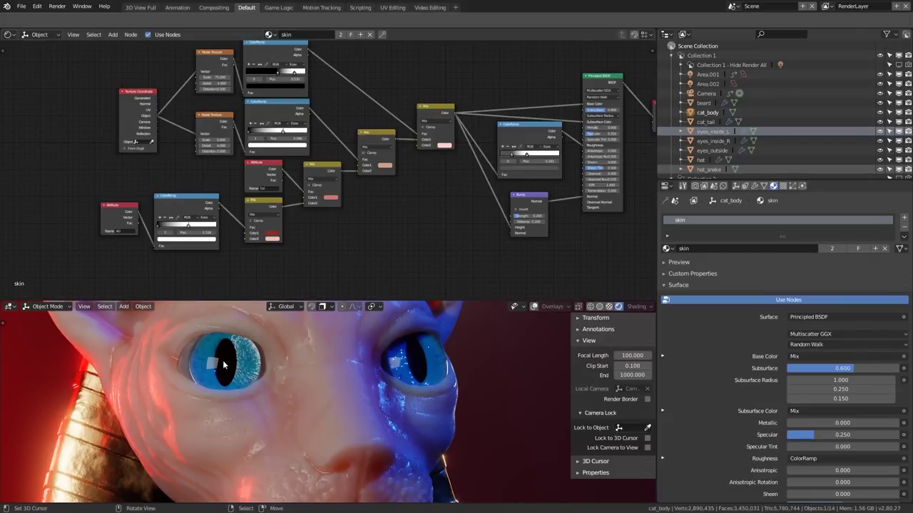
# Step: Change the teal color stop of the ColorRamp in the cat's eye_inside material to blue (RGB 0.015, 0.146, 0.500)
pyautogui.click(244, 365)
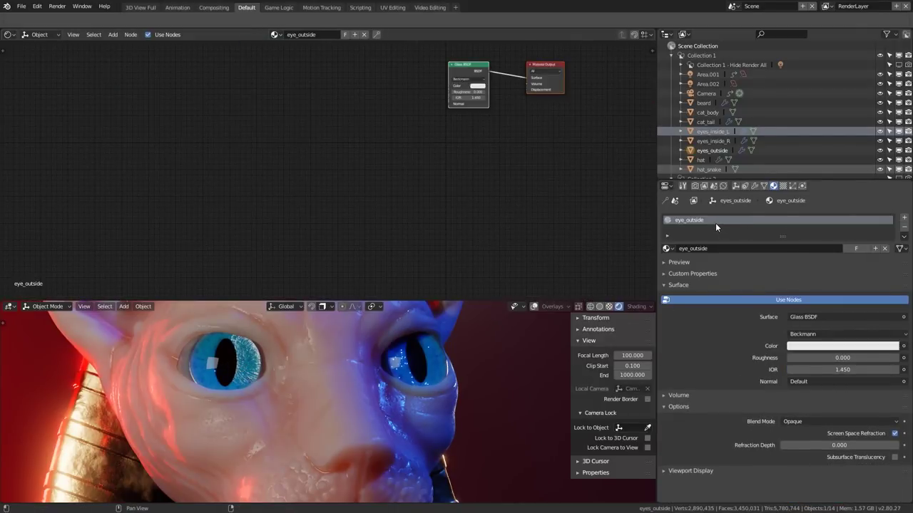
pyautogui.click(248, 367)
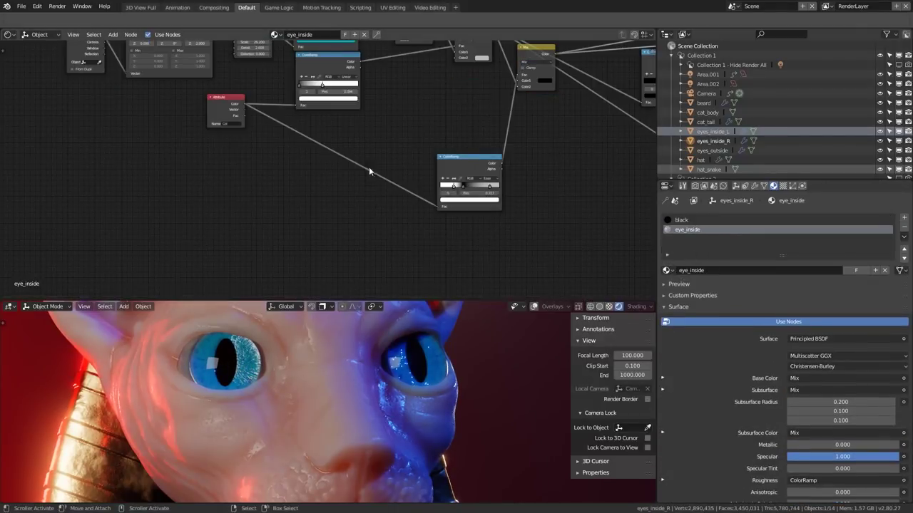
pyautogui.moveTo(371, 159); pyautogui.dragTo(421, 210, button='middle')
pyautogui.scroll(3, 369, 182)
pyautogui.scroll(4, 369, 177)
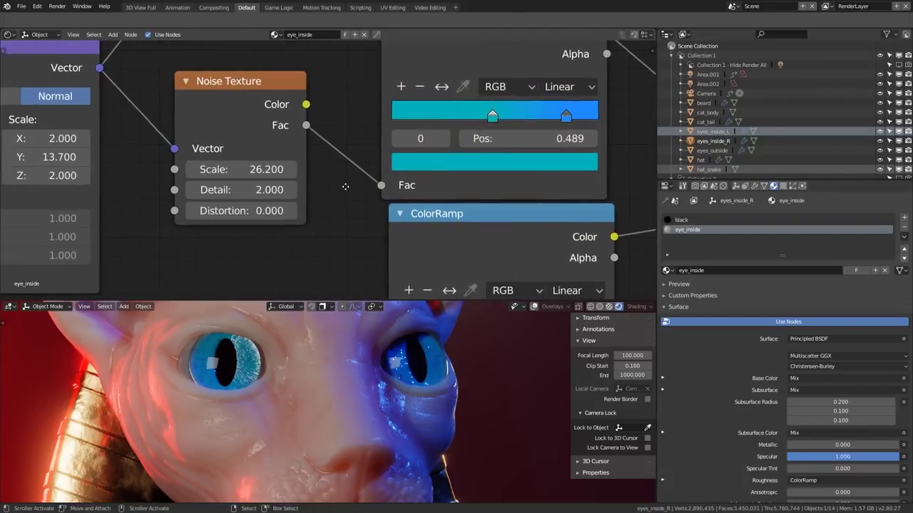
pyautogui.scroll(-6, 402, 194)
pyautogui.scroll(1, 438, 195)
pyautogui.click(528, 178)
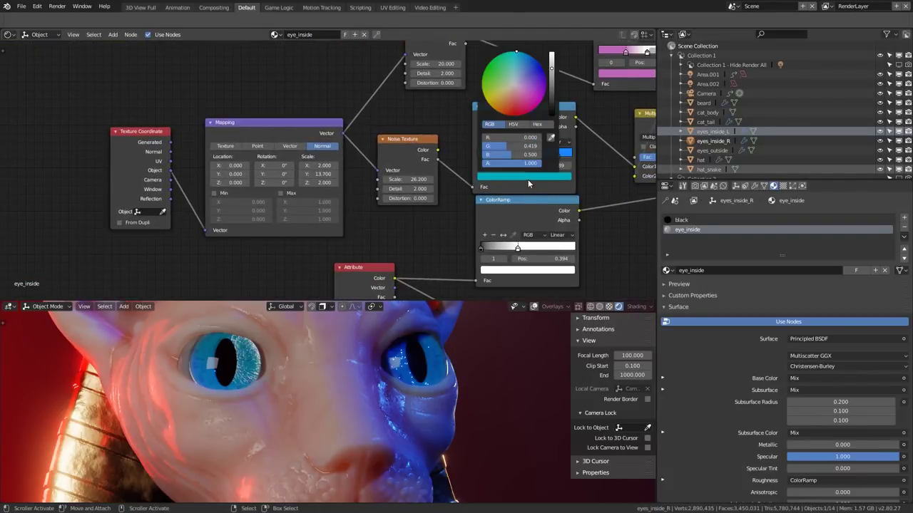
pyautogui.click(526, 97)
pyautogui.moveTo(526, 97)
pyautogui.mouseDown()
pyautogui.moveTo(544, 74)
pyautogui.moveTo(515, 52)
pyautogui.moveTo(497, 55)
pyautogui.moveTo(491, 90)
pyautogui.moveTo(508, 104)
pyautogui.moveTo(531, 94)
pyautogui.moveTo(492, 74)
pyautogui.moveTo(519, 101)
pyautogui.moveTo(532, 90)
pyautogui.moveTo(496, 65)
pyautogui.moveTo(528, 96)
pyautogui.moveTo(496, 102)
pyautogui.moveTo(508, 84)
pyautogui.moveTo(519, 108)
pyautogui.moveTo(539, 99)
pyautogui.moveTo(483, 87)
pyautogui.moveTo(524, 106)
pyautogui.moveTo(497, 71)
pyautogui.moveTo(527, 59)
pyautogui.moveTo(515, 56)
pyautogui.moveTo(528, 61)
pyautogui.mouseUp()
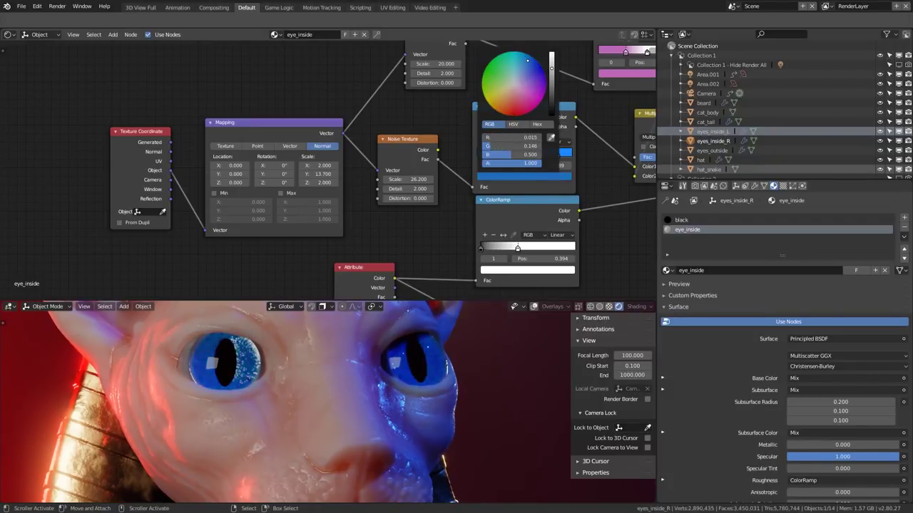
# Step: Recolor Color1 of the cat skin's middle Mix node, trying pale green and a saturated red (RGB 0.628, 0.000, 0.007)
pyautogui.click(341, 357)
pyautogui.keyDown('shift'); pyautogui.scroll(-7, 351, 225); pyautogui.keyUp('shift')
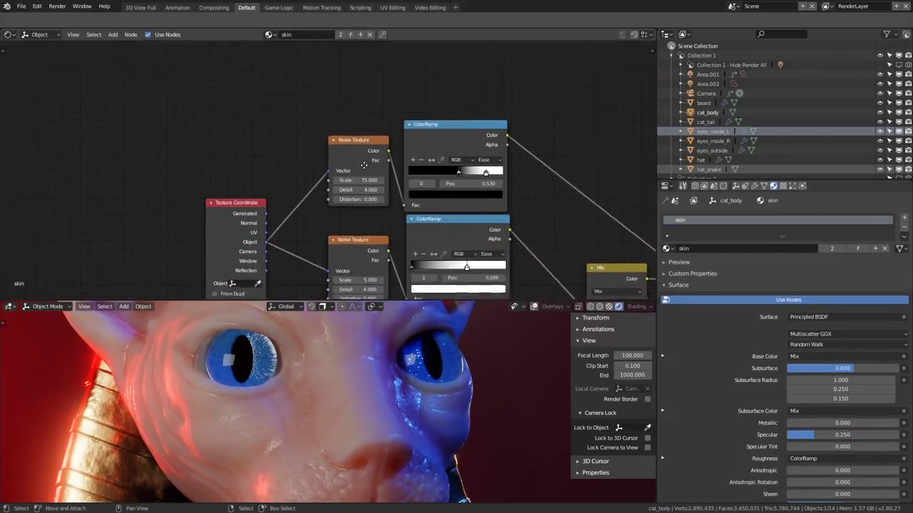
pyautogui.keyDown('ctrl'); pyautogui.hscroll(6, 477, 179); pyautogui.keyUp('ctrl')
pyautogui.scroll(2, 378, 167)
pyautogui.click(486, 168)
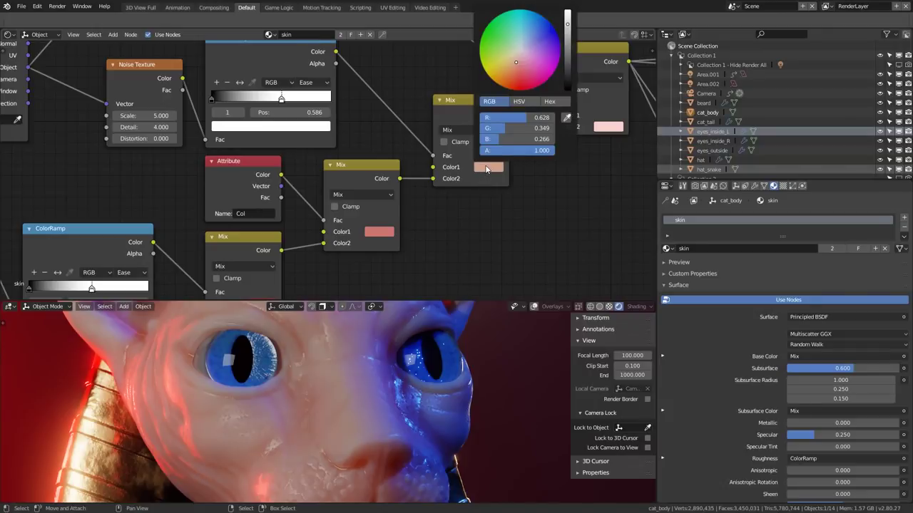
pyautogui.click(519, 87)
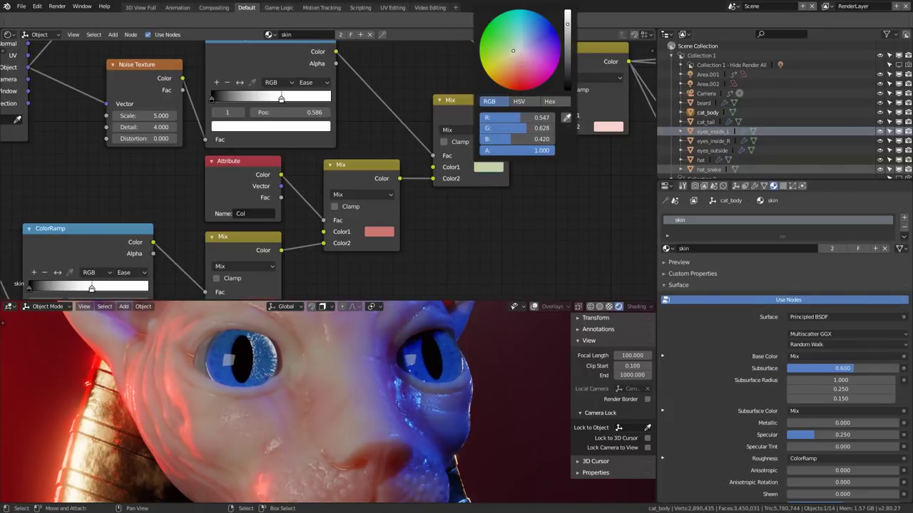
pyautogui.click(549, 22)
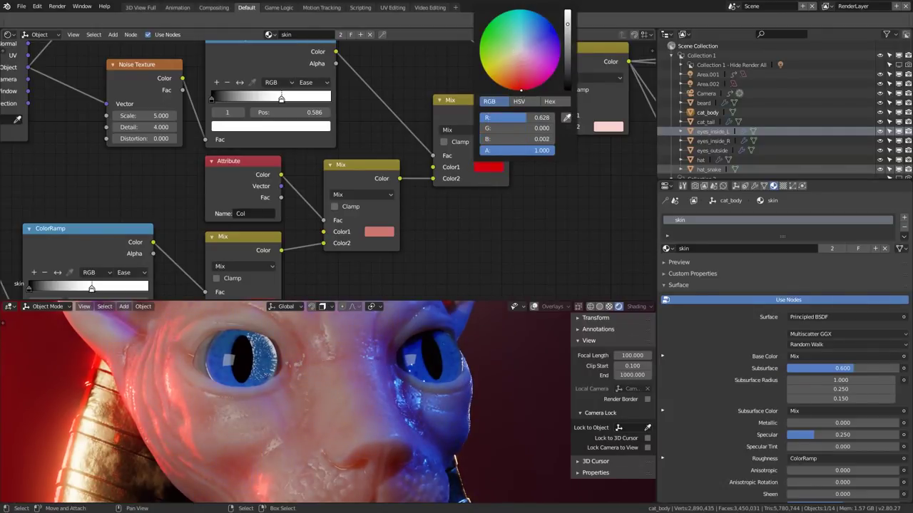
pyautogui.moveTo(518, 69); pyautogui.dragTo(523, 91)
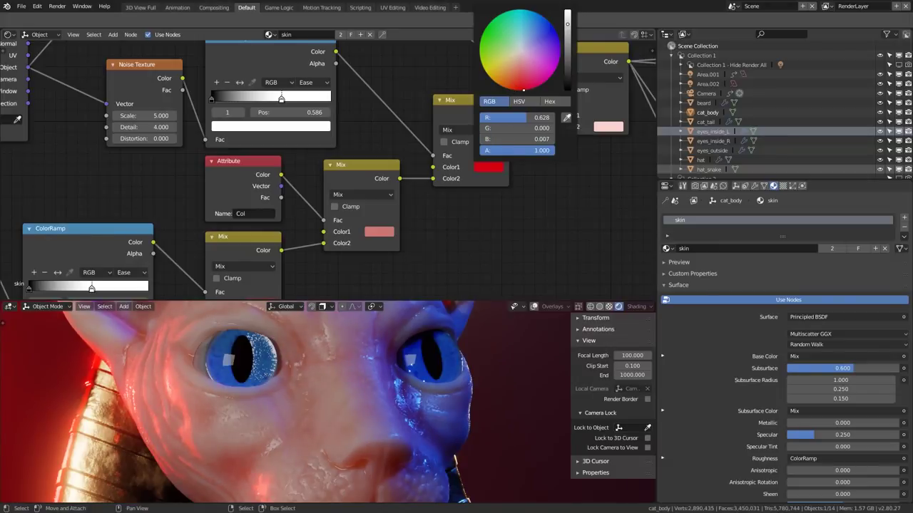
# Step: Recolor Color1 of the skin's Mix node driven by the Col attribute, trying magenta (RGB 0.590, 0.062, 0.373) and settling on red
pyautogui.click(382, 232)
pyautogui.moveTo(410, 132)
pyautogui.mouseDown()
pyautogui.moveTo(411, 154)
pyautogui.moveTo(428, 133)
pyautogui.mouseUp()
pyautogui.click(376, 235)
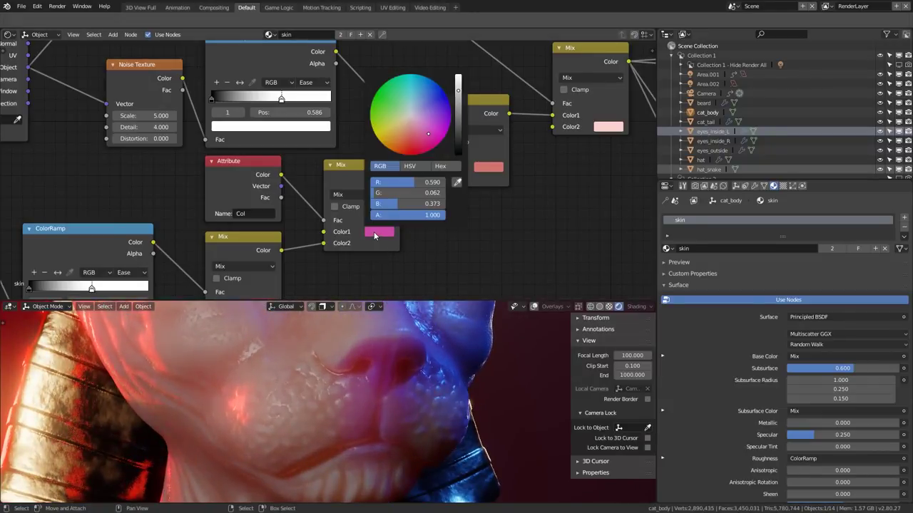
pyautogui.moveTo(432, 80)
pyautogui.mouseDown()
pyautogui.moveTo(389, 114)
pyautogui.moveTo(421, 89)
pyautogui.moveTo(405, 154)
pyautogui.mouseUp()
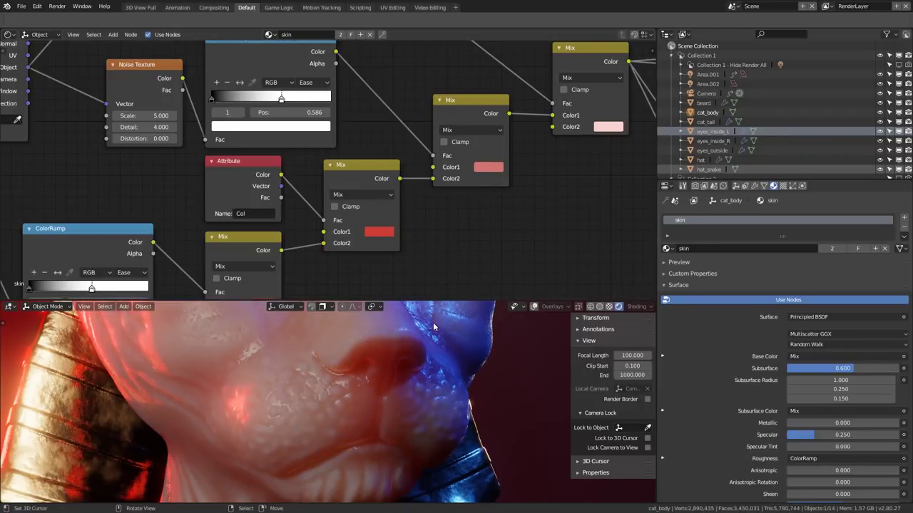
# Step: Open Color2 of the last Mix node in the skin material for editing
pyautogui.moveTo(484, 215); pyautogui.dragTo(412, 228, button='middle')
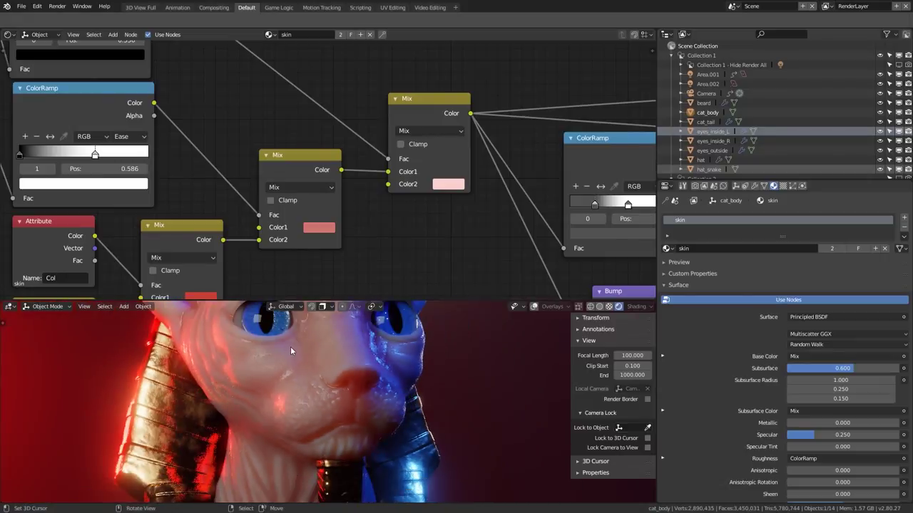
pyautogui.moveTo(289, 350); pyautogui.dragTo(312, 389, button='middle')
pyautogui.click(443, 185)
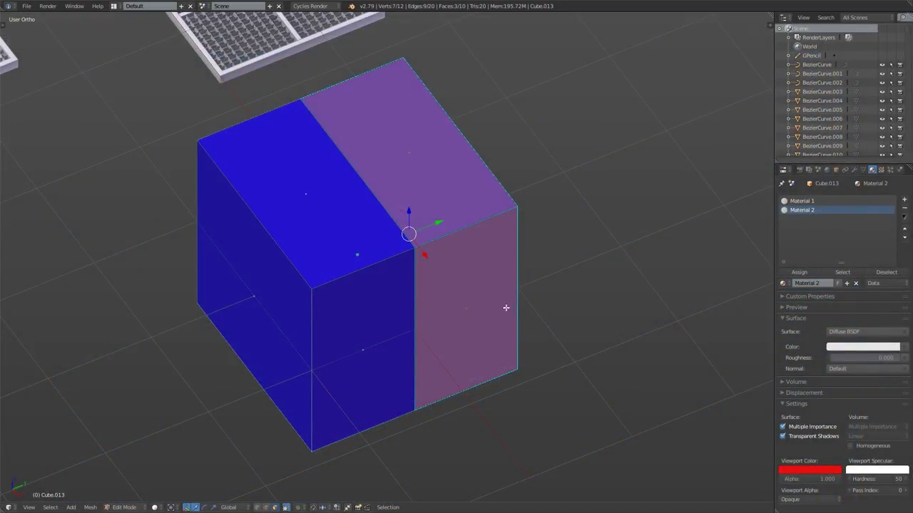
# Step: In Blender 2.79, assign Material 2 to the selected faces on one half of the cube
pyautogui.moveTo(428, 299); pyautogui.dragTo(670, 378, button='middle')
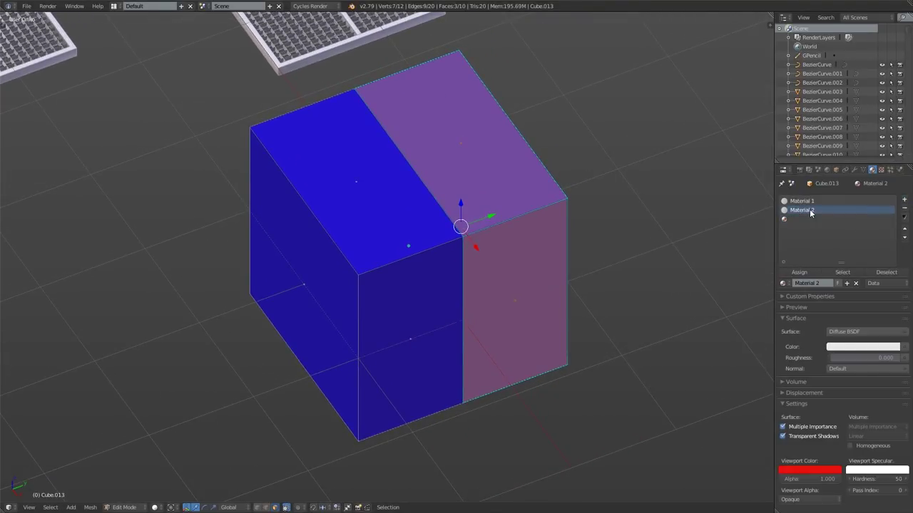
pyautogui.click(809, 272)
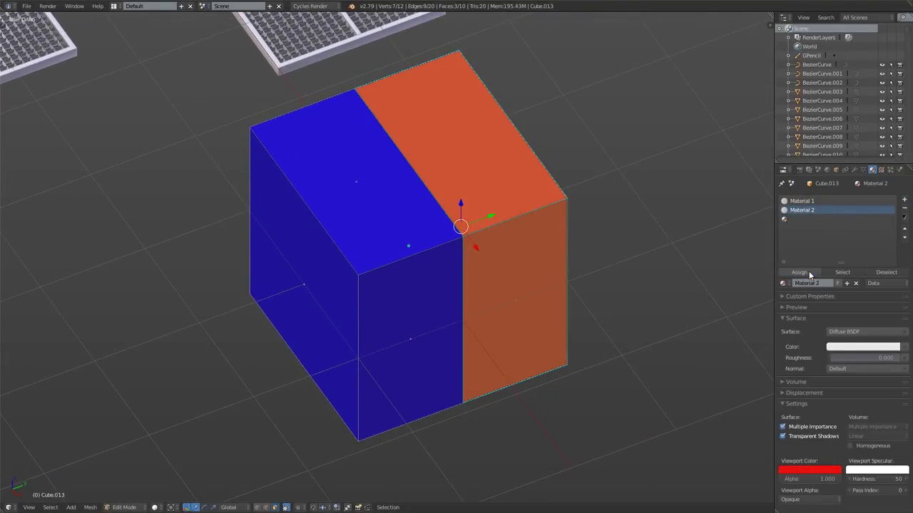
pyautogui.moveTo(585, 307); pyautogui.dragTo(481, 339, button='middle')
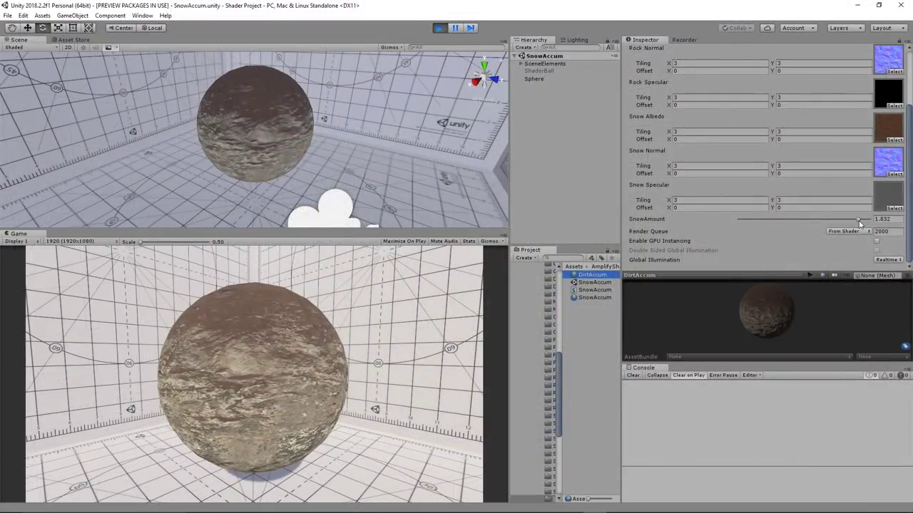
# Step: In Unity, sweep the DirtAccum material's SnowAmount down and back up to 2, and rotate the scene view around the sphere
pyautogui.moveTo(860, 221); pyautogui.dragTo(910, 233)
pyautogui.moveTo(843, 228); pyautogui.dragTo(872, 222)
pyautogui.moveTo(247, 314); pyautogui.dragTo(168, 306)
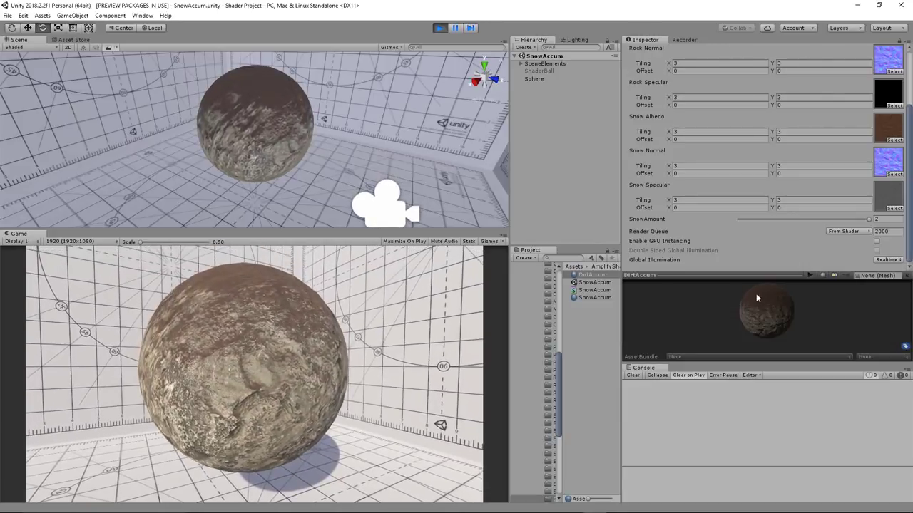
pyautogui.moveTo(848, 220); pyautogui.dragTo(548, 246)
pyautogui.moveTo(739, 219); pyautogui.dragTo(873, 219)
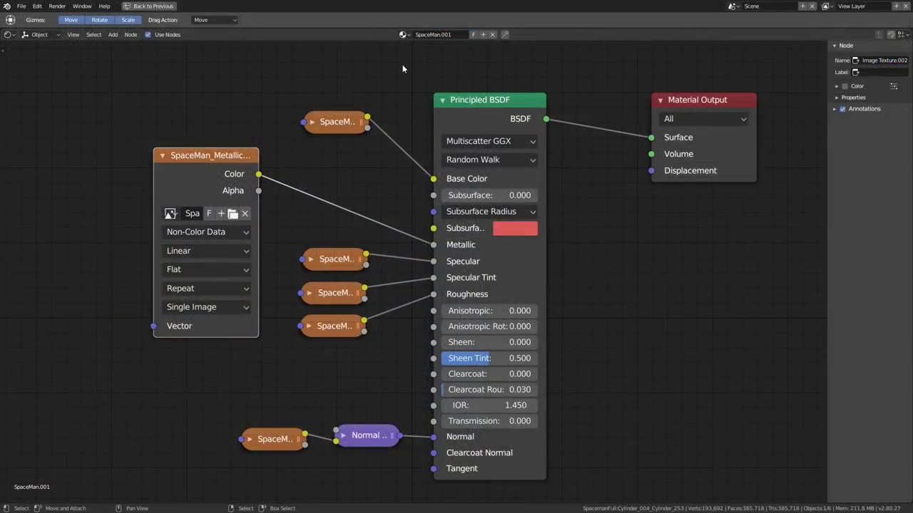
# Step: In Blender, set the color space of the SpaceMan metallic image texture to Non-Color Data
pyautogui.click(271, 247)
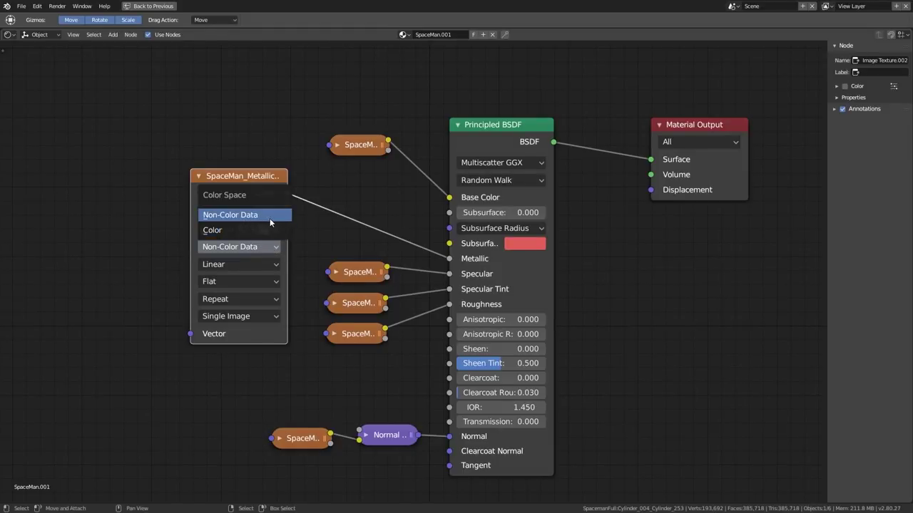
pyautogui.click(270, 215)
pyautogui.moveTo(652, 274); pyautogui.dragTo(583, 264, button='middle')
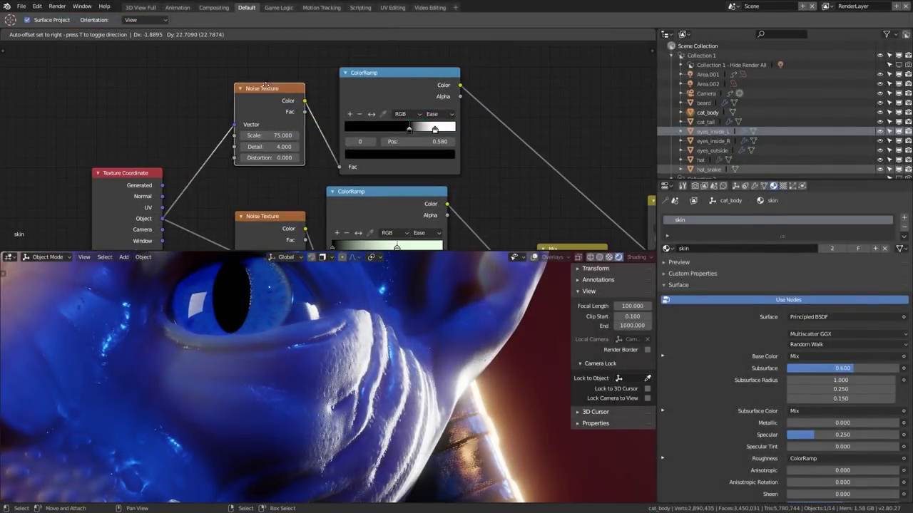
# Step: Reposition the two Noise Texture nodes between the Texture Coordinate and ColorRamp nodes in the skin material
pyautogui.press('g')
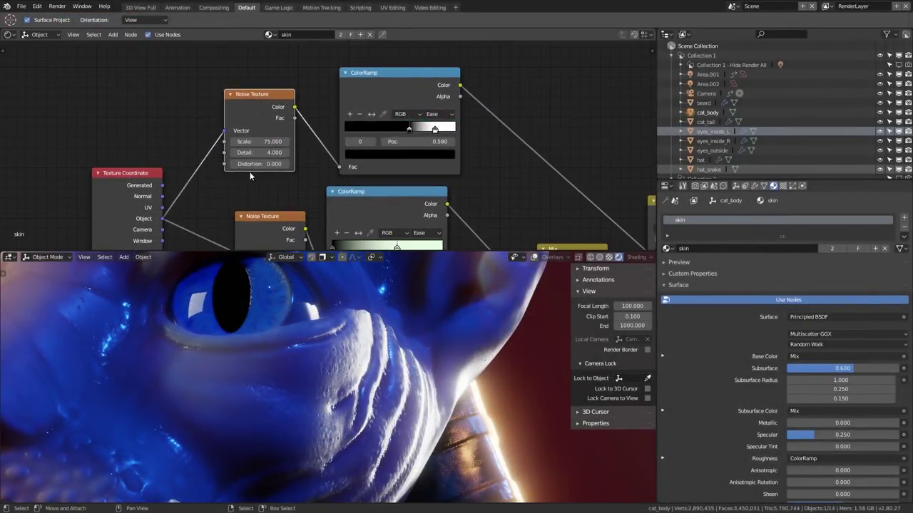
pyautogui.scroll(-5, 250, 174)
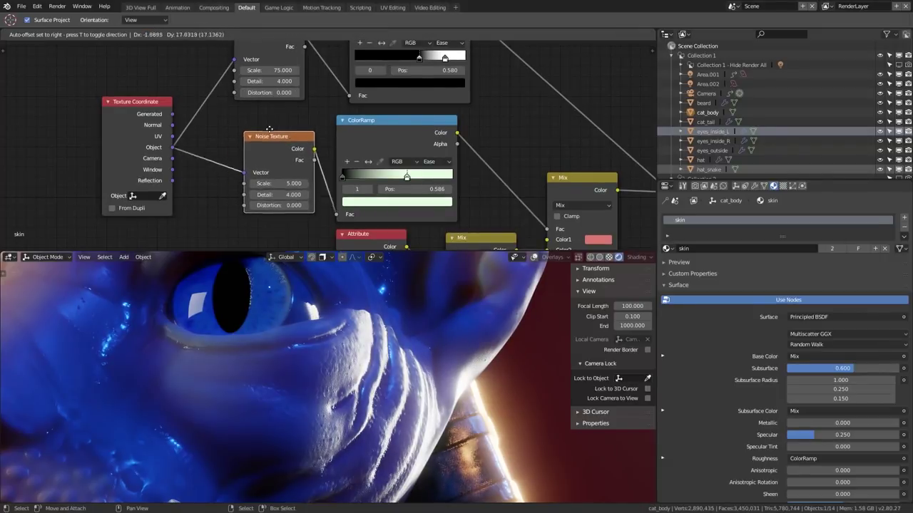
pyautogui.click(257, 132)
pyautogui.scroll(5, 350, 190)
pyautogui.scroll(1, 359, 119)
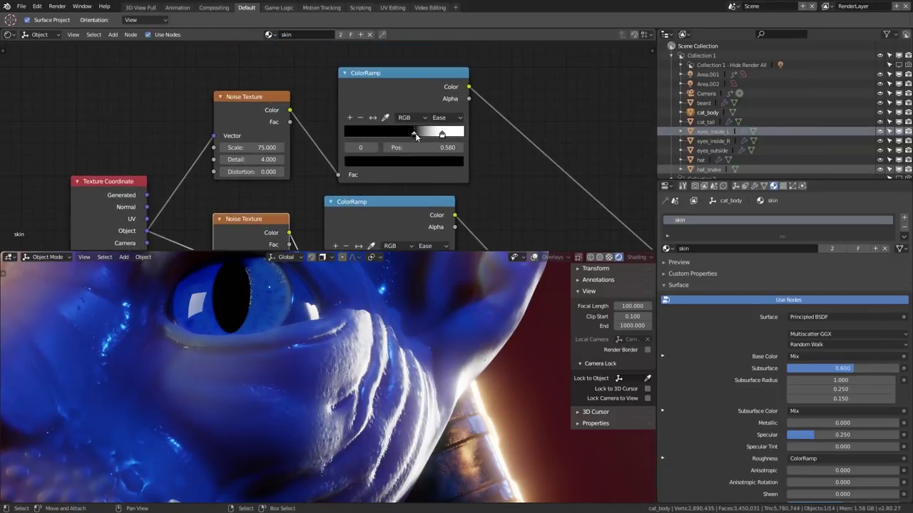
# Step: Move the black stop of the upper ColorRamp, fed by the scale 75 Noise Texture, to position 0.495
pyautogui.moveTo(414, 132)
pyautogui.mouseDown()
pyautogui.moveTo(380, 133)
pyautogui.moveTo(412, 140)
pyautogui.moveTo(353, 148)
pyautogui.mouseUp()
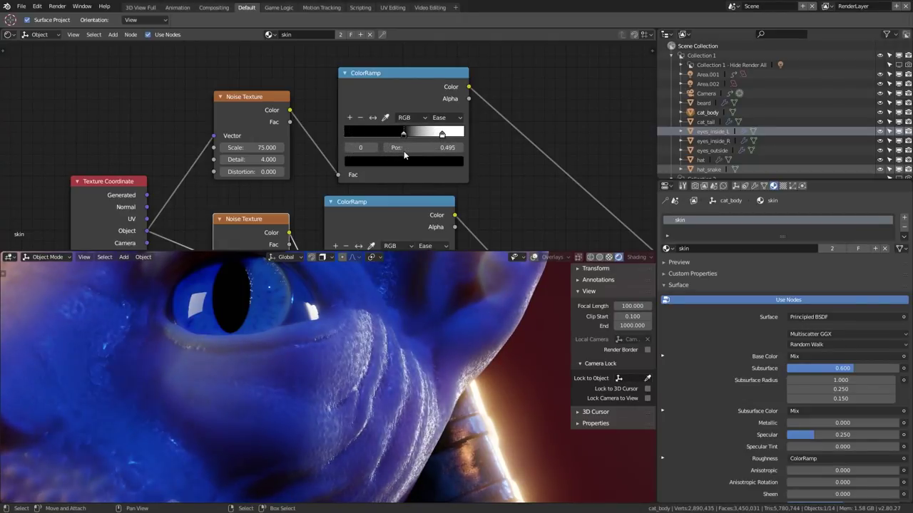
pyautogui.moveTo(426, 133); pyautogui.dragTo(428, 132)
pyautogui.moveTo(342, 365); pyautogui.dragTo(384, 369, button='middle')
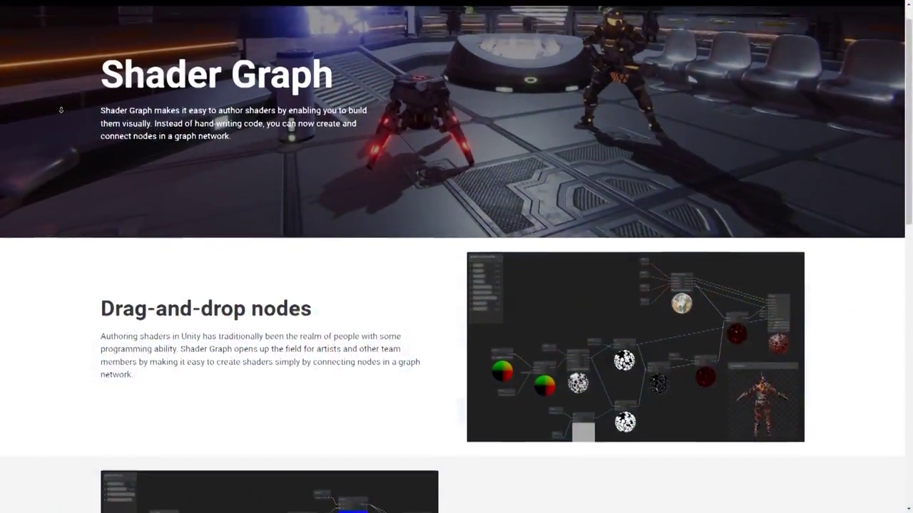
# Step: Switch to the Shader Graph web page and review its drag-and-drop nodes and instant results sections
pyautogui.scroll(-3, 60, 110)
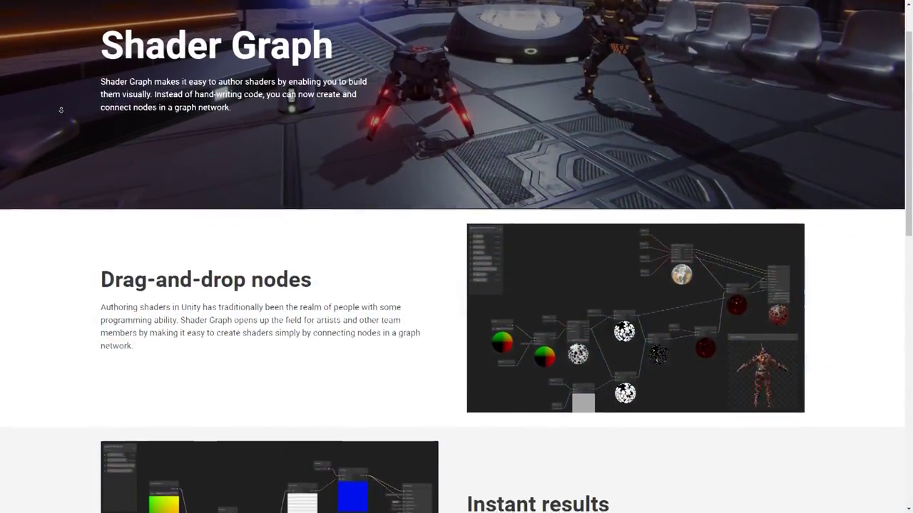
pyautogui.scroll(-2, 60, 110)
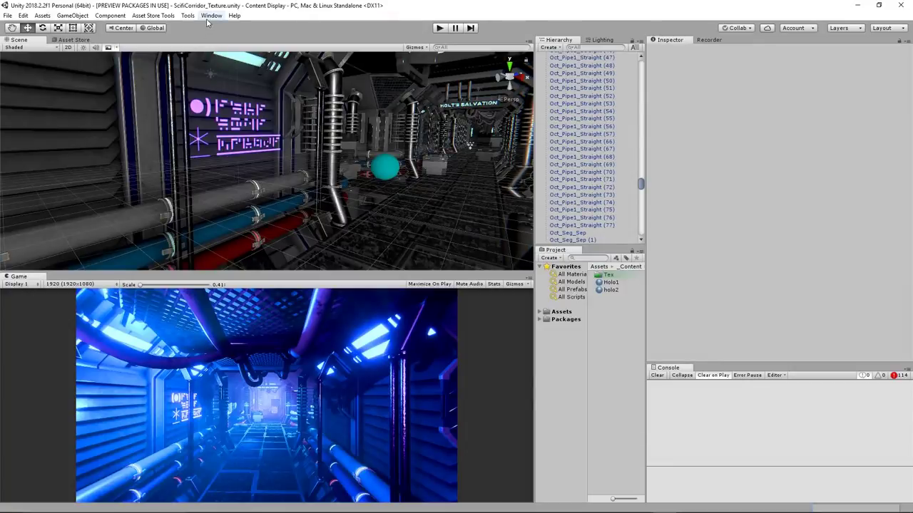
# Step: Switch to Unity and open an additional editor window in the ScifiCorridor_Texture scene
pyautogui.click(211, 15)
pyautogui.click(222, 100)
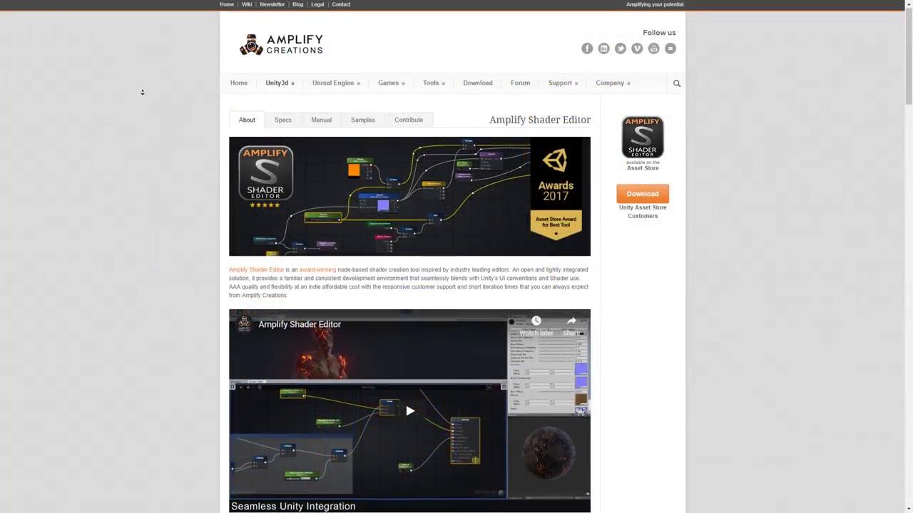
# Step: Switch to the Amplify Shader Editor web page and review its overview down to the Features list
pyautogui.middleClick(143, 81)
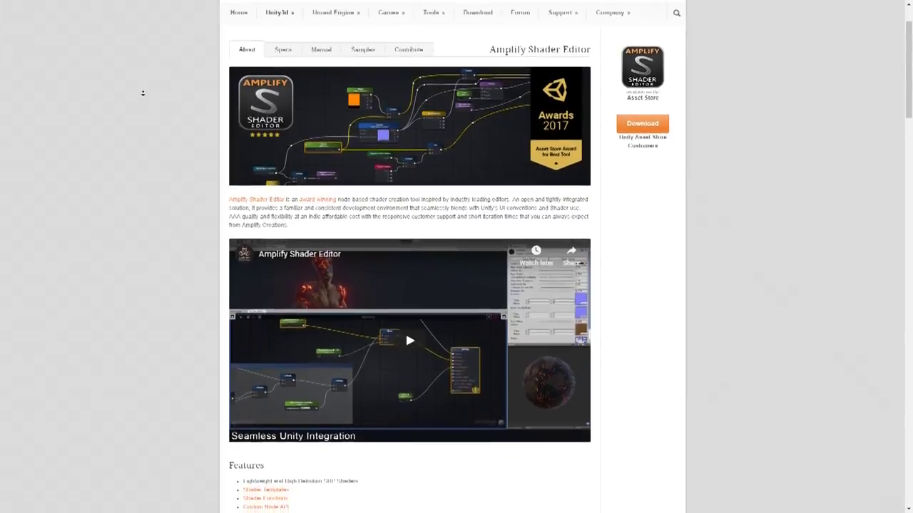